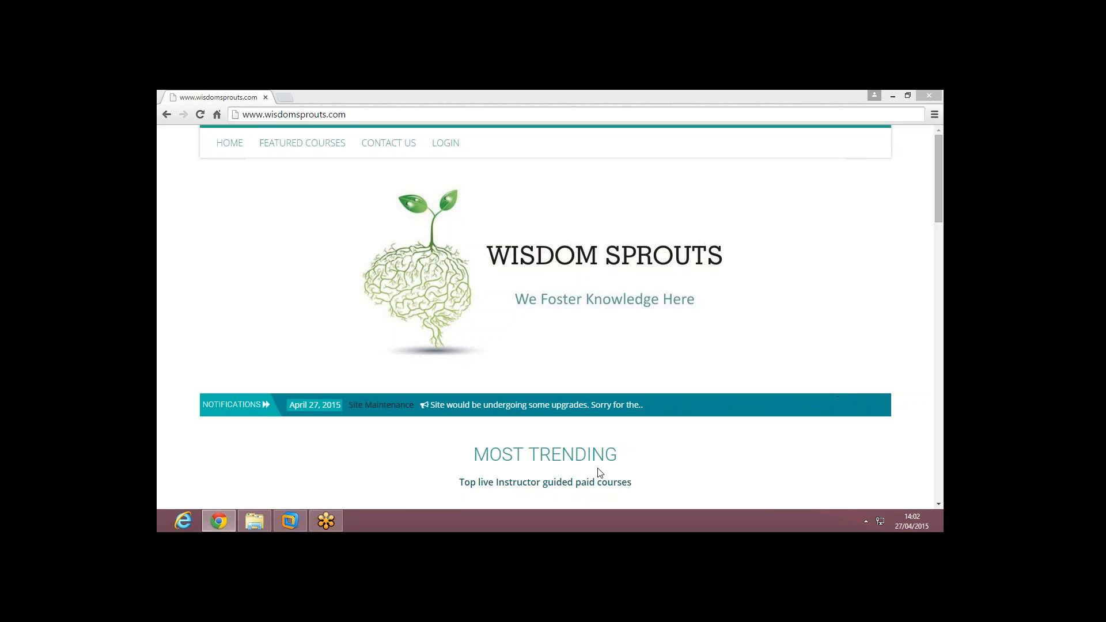
Step: Bring VMware Workstation 10 to the front from the taskbar, showing its Home page
click(295, 520)
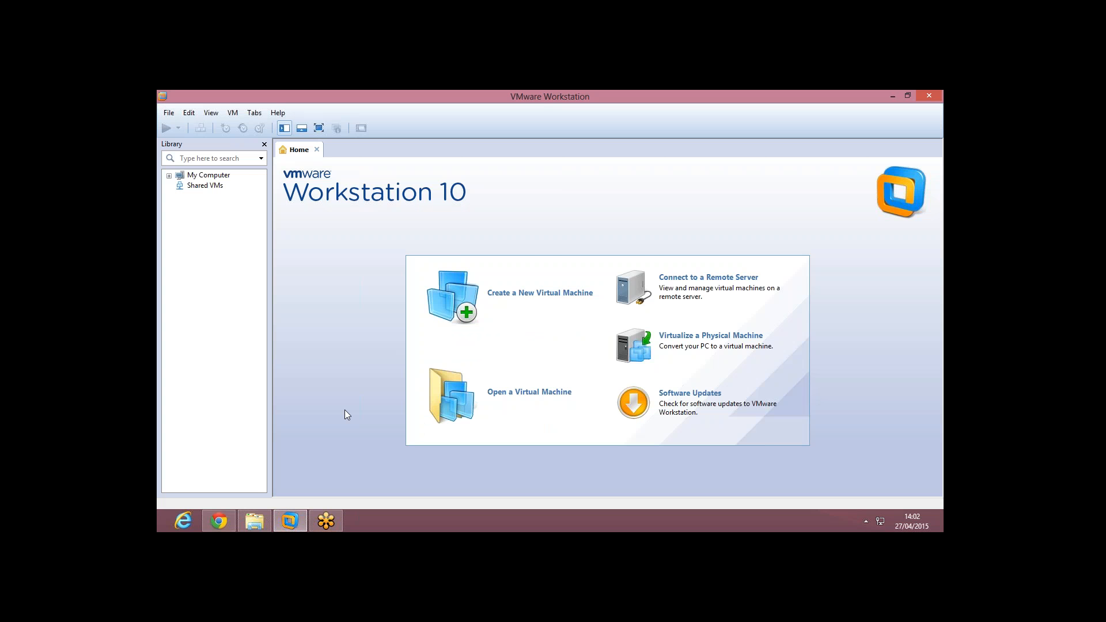
Step: Switch back to Chrome showing the Wisdom Sprouts homepage
click(219, 519)
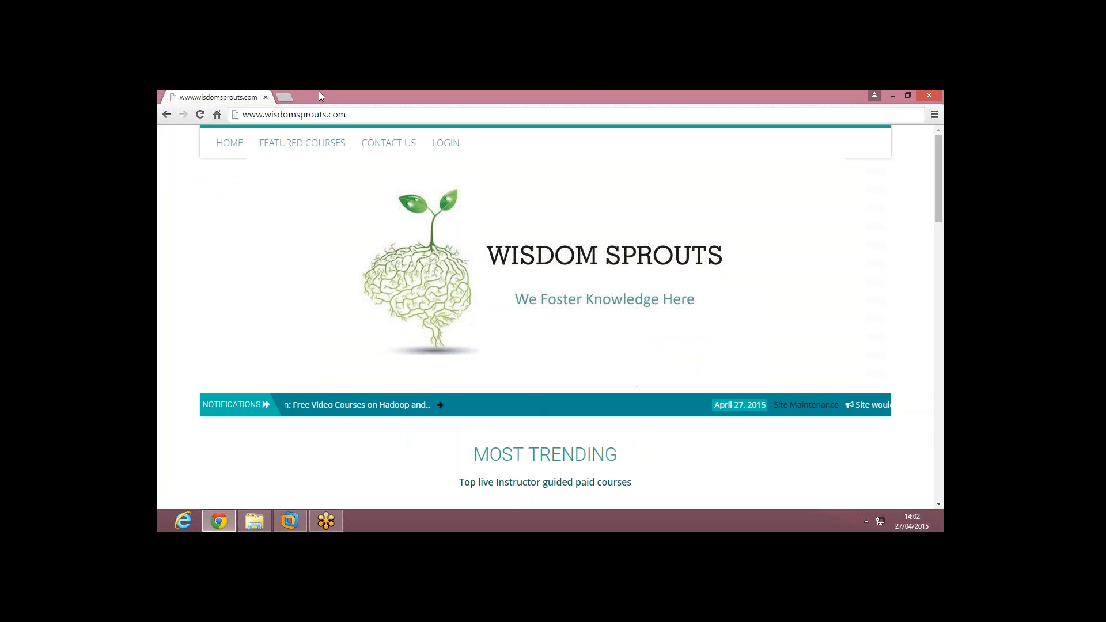
click(286, 98)
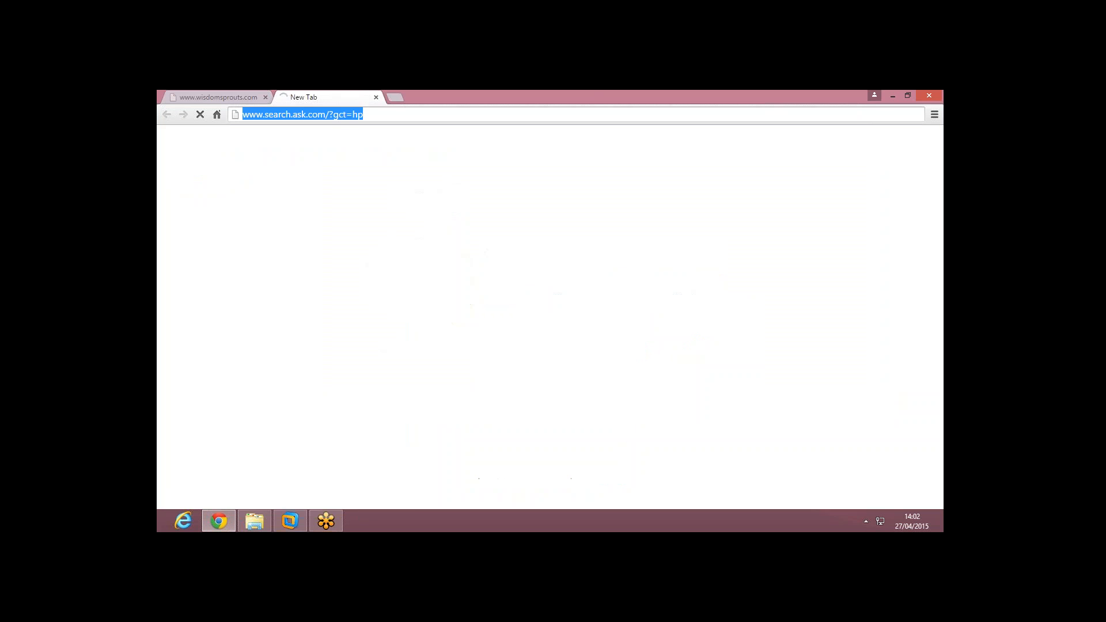
text(www)
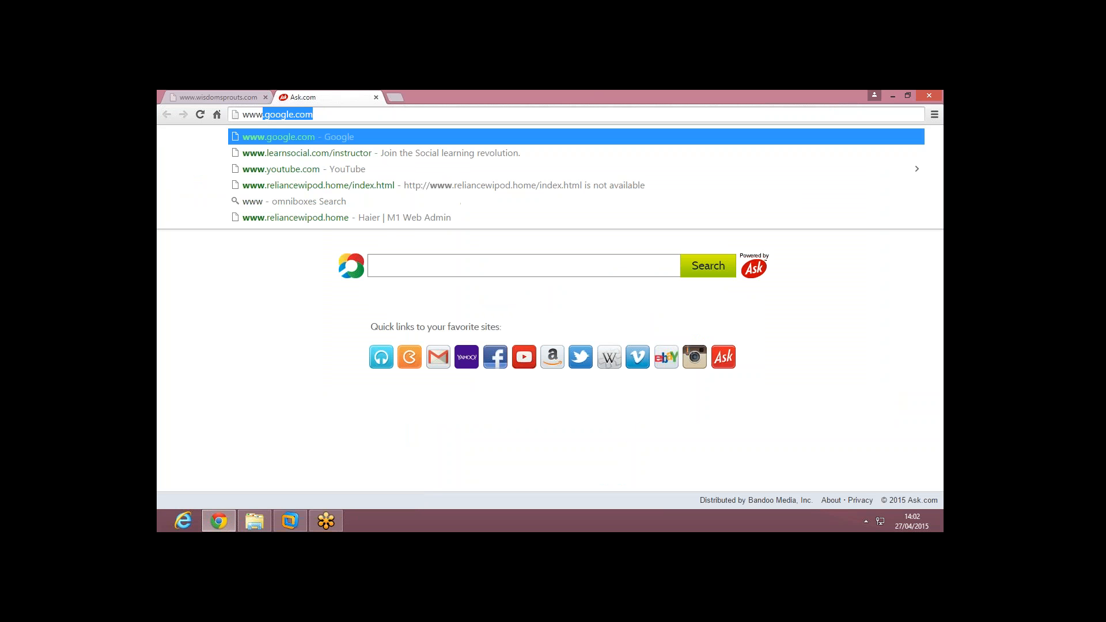
text(.centos.org)
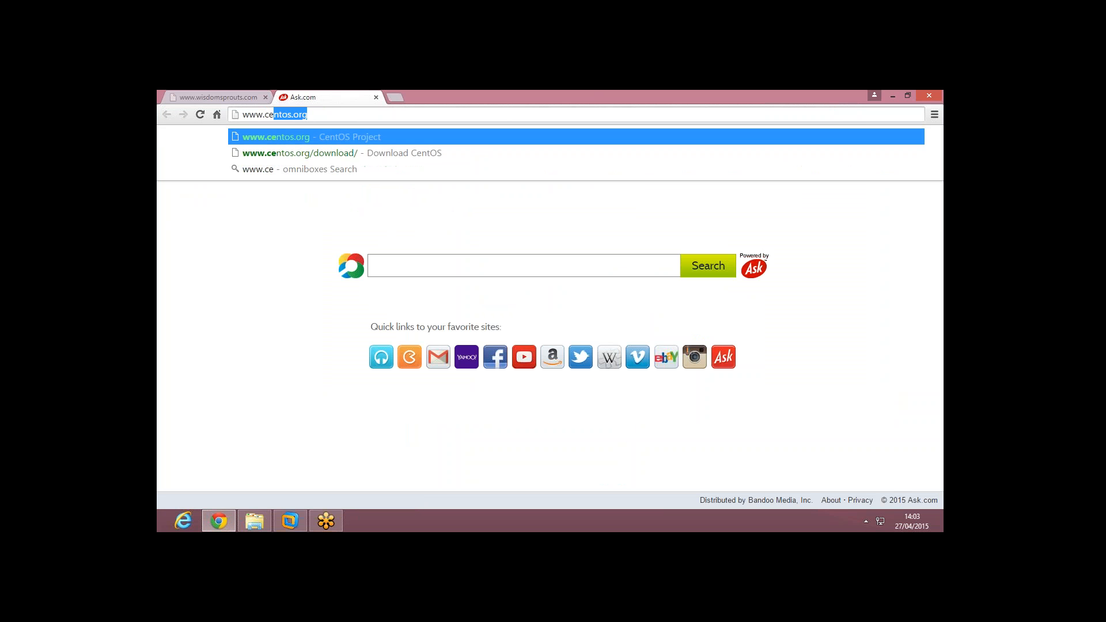
key(Return)
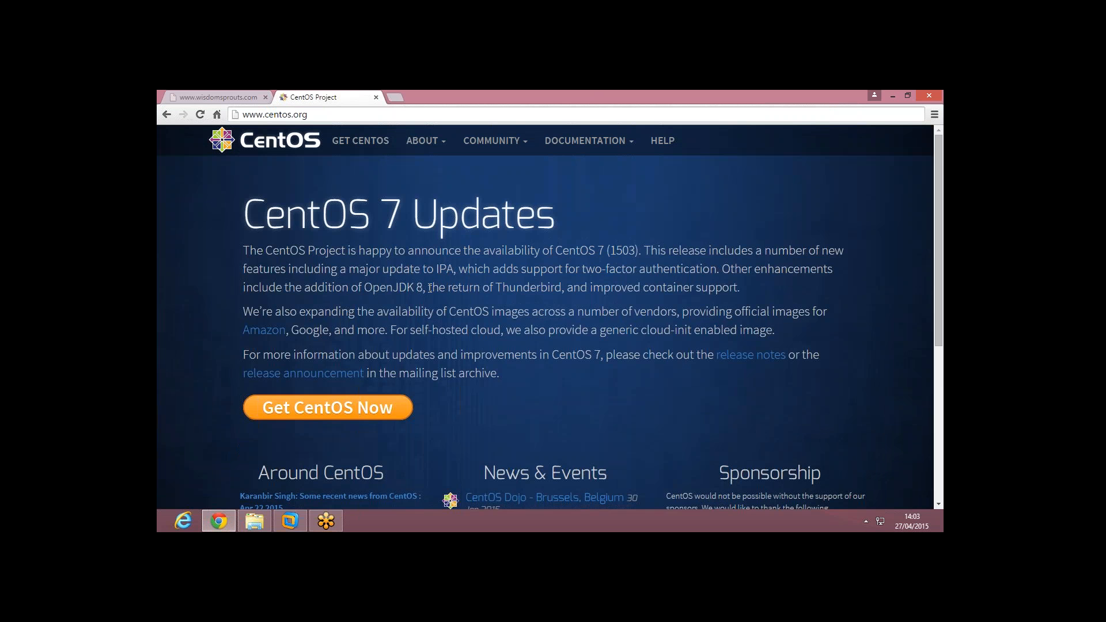
Step: Go to the CentOS download page and open the archive of older versions
scroll(353, 355, down, 1)
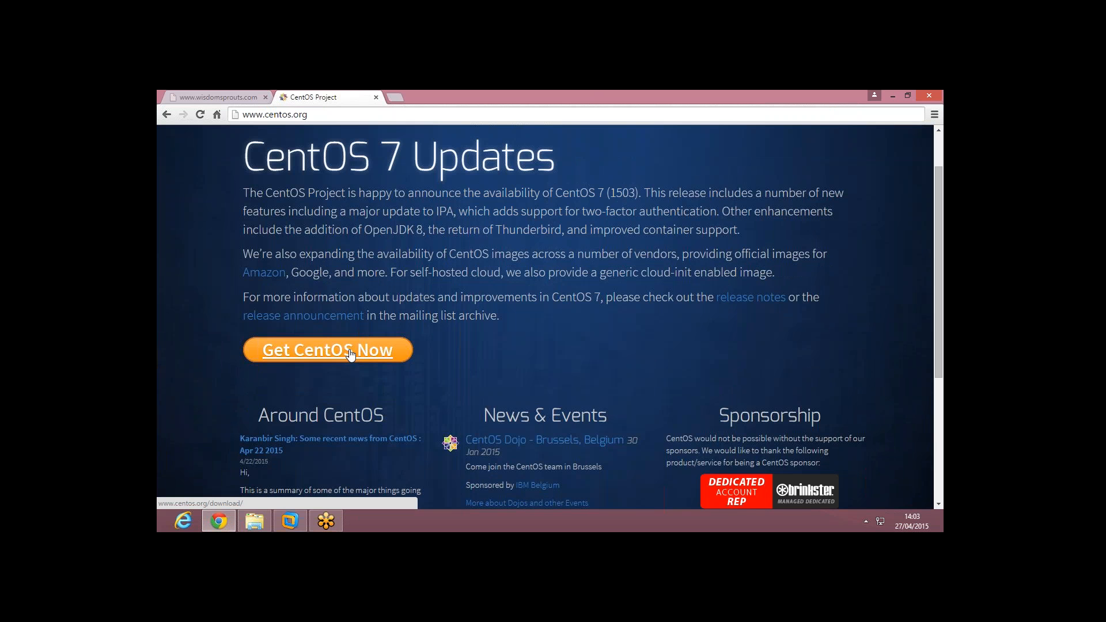
click(350, 352)
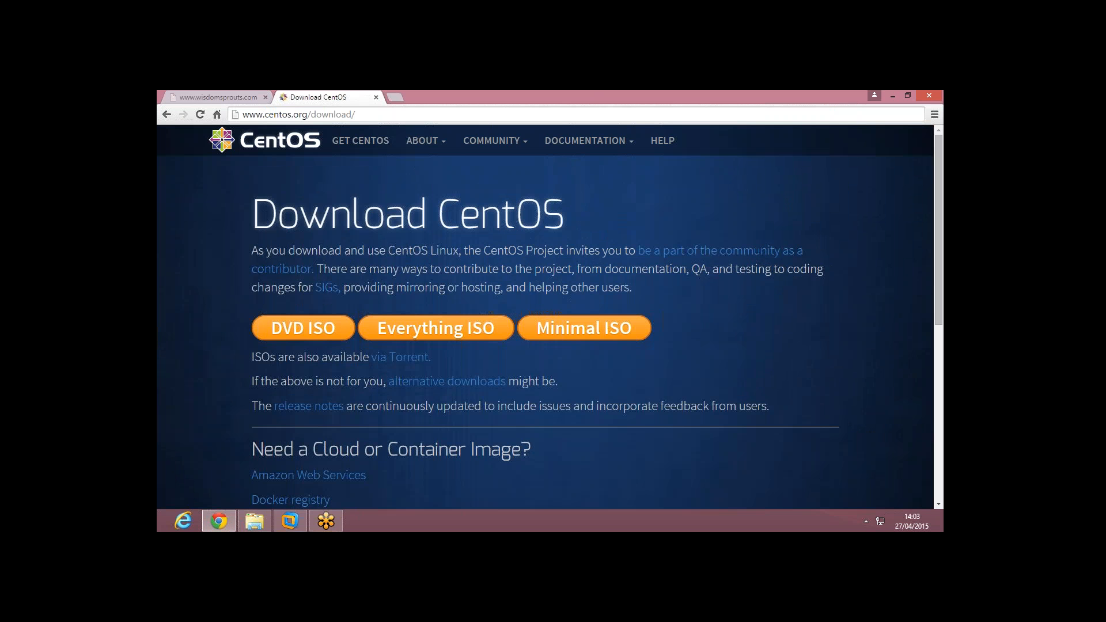
scroll(355, 350, down, 6)
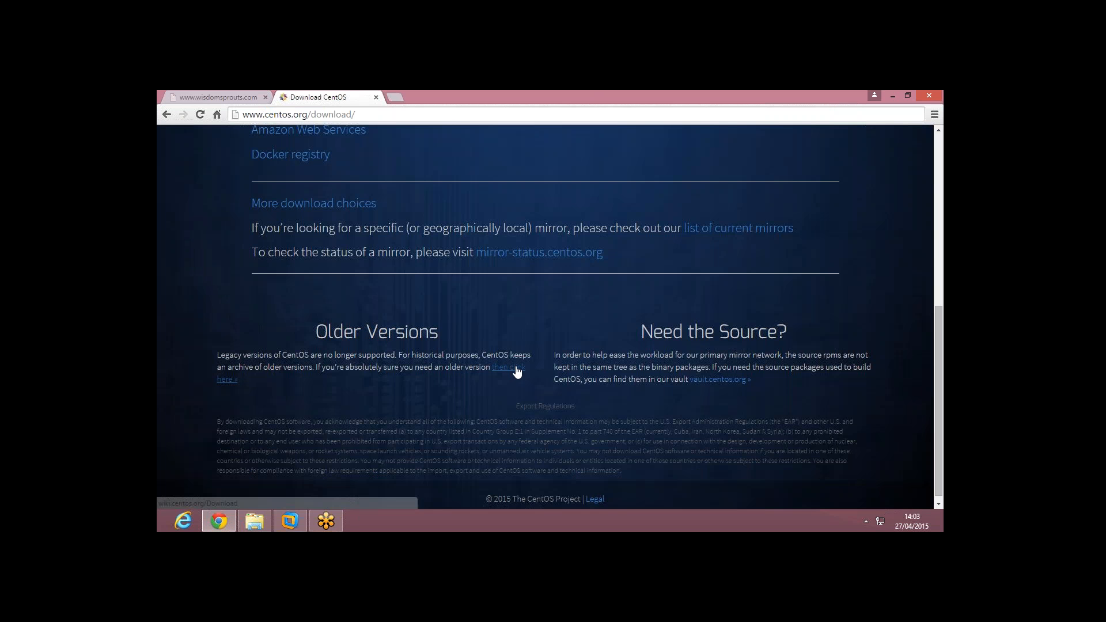
click(512, 370)
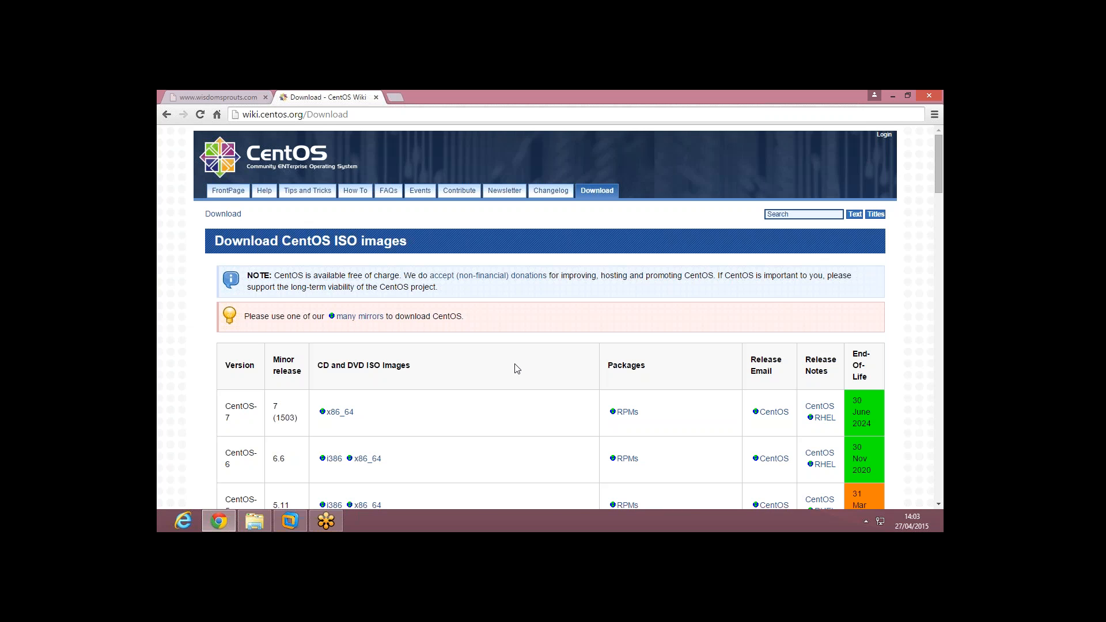
Step: Scroll to Archived Versions and open the CentOS 6.4 tree's isos folder
scroll(519, 368, down, 5)
scroll(516, 369, down, 10)
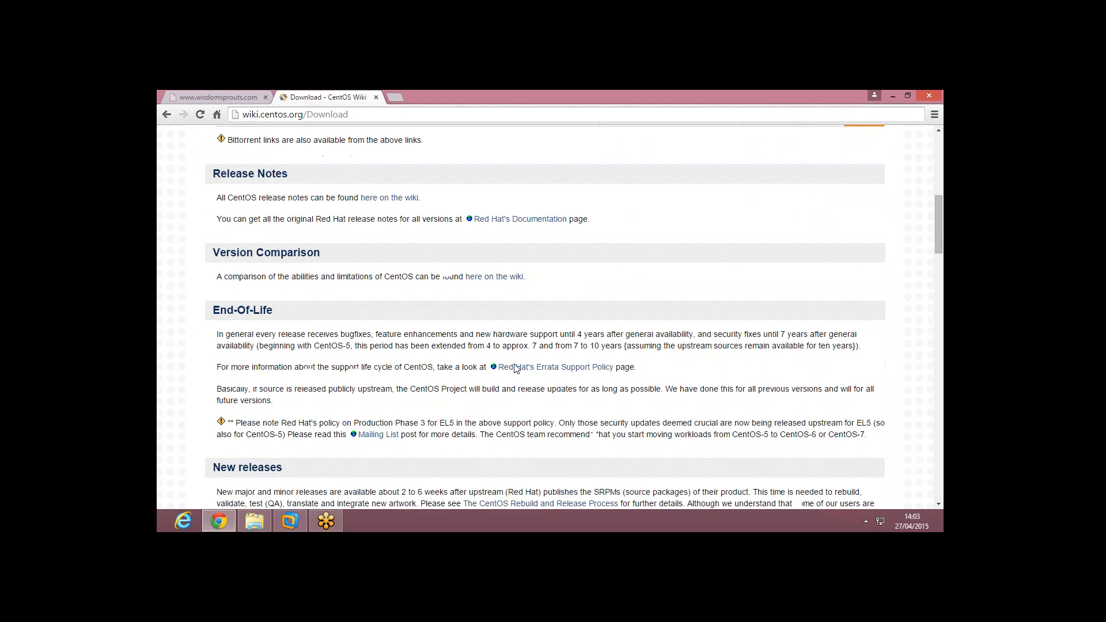
scroll(550, 317, down, 3)
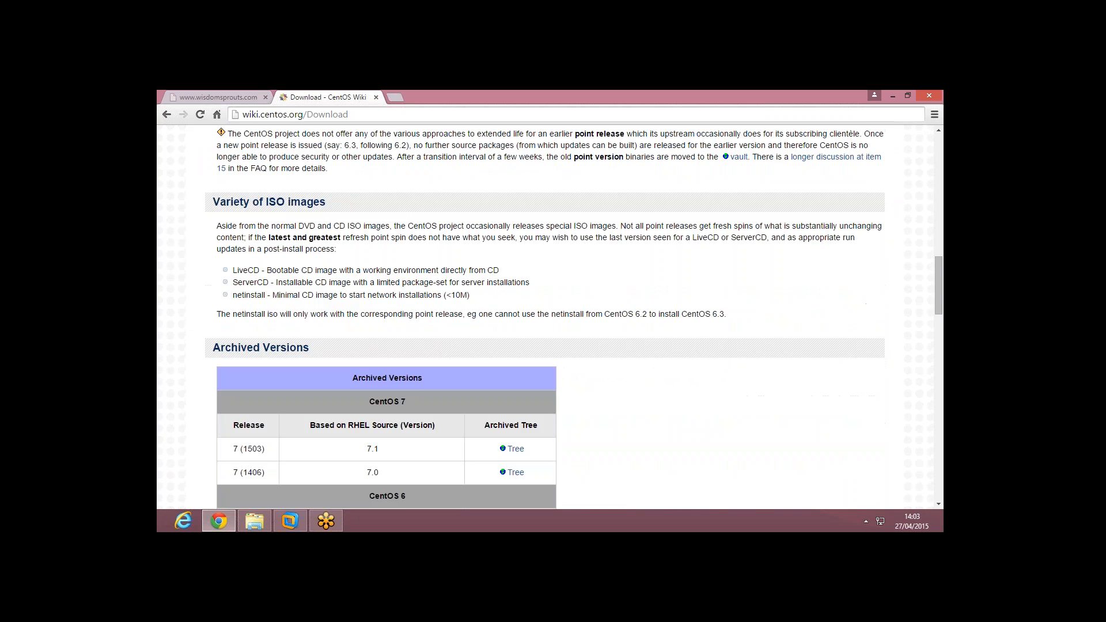
scroll(510, 360, down, 2)
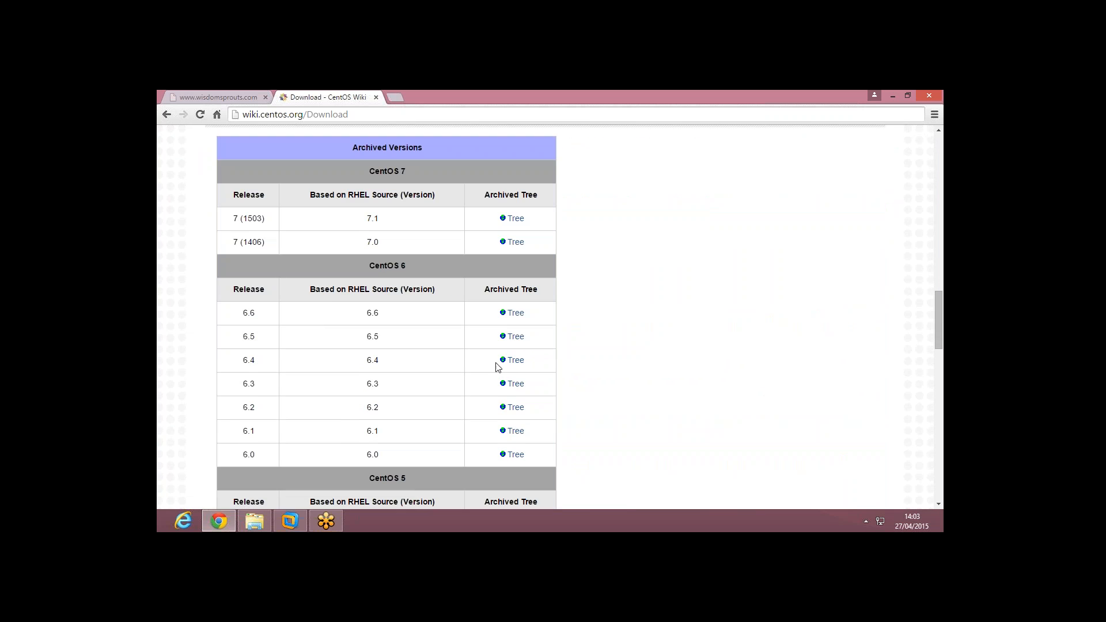
click(513, 361)
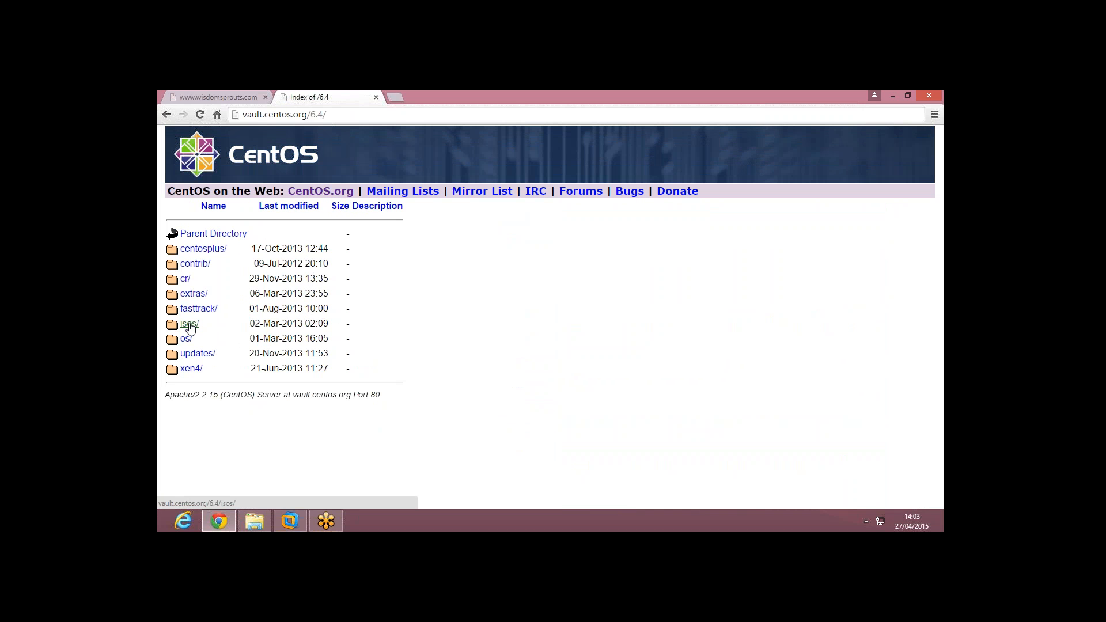
click(190, 325)
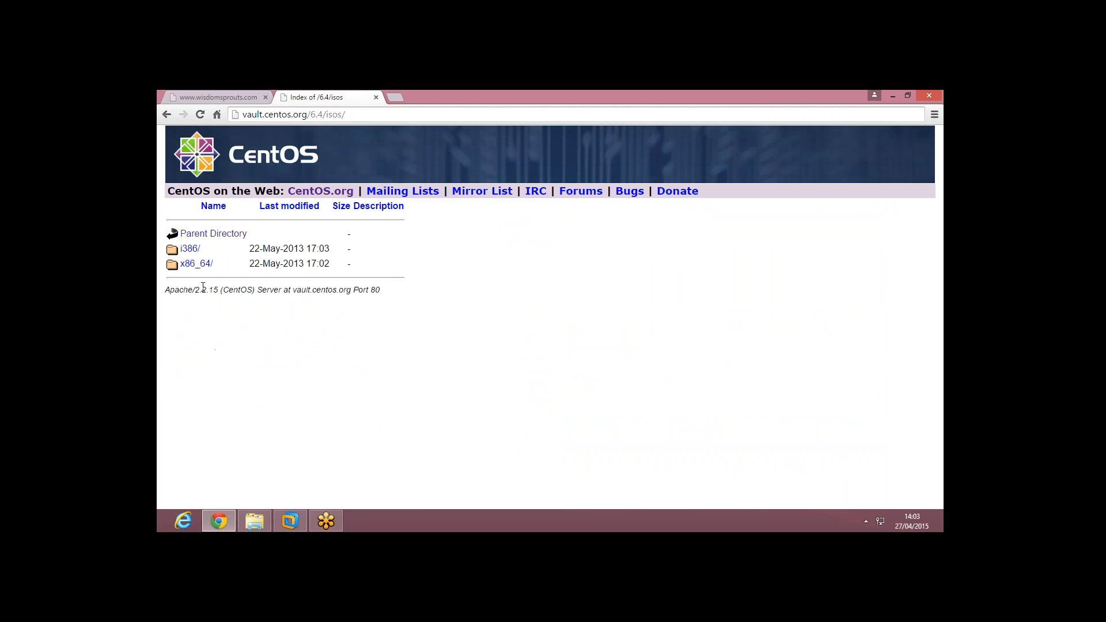
Step: View the i386 ISO listing, then switch to the local CentOS-6.4-i386-bin-DVD1to2 folder
click(191, 250)
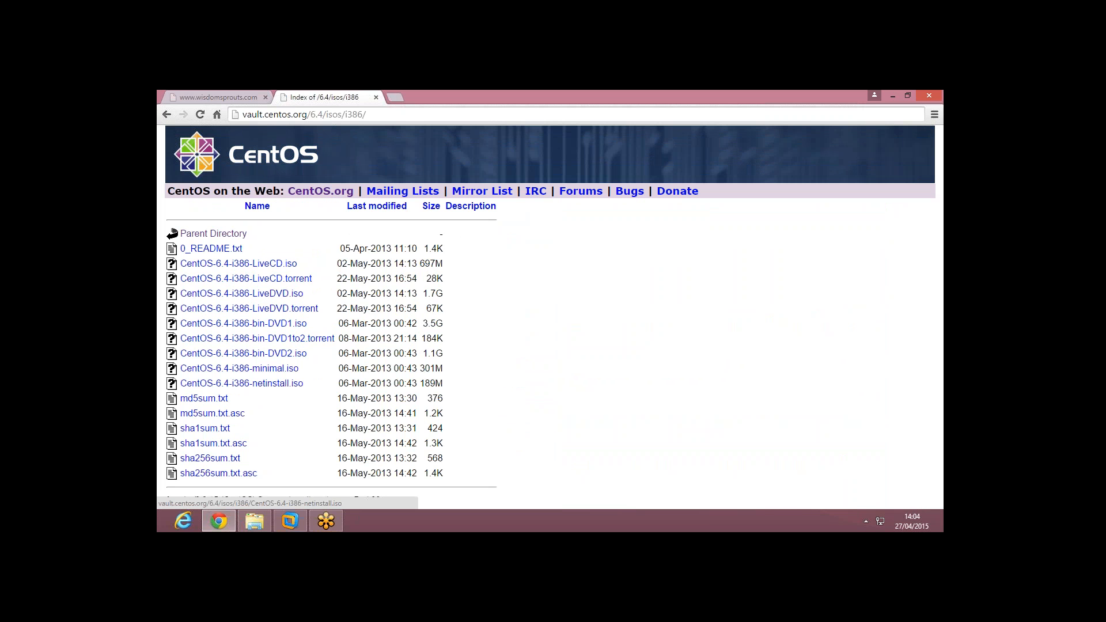
click(262, 526)
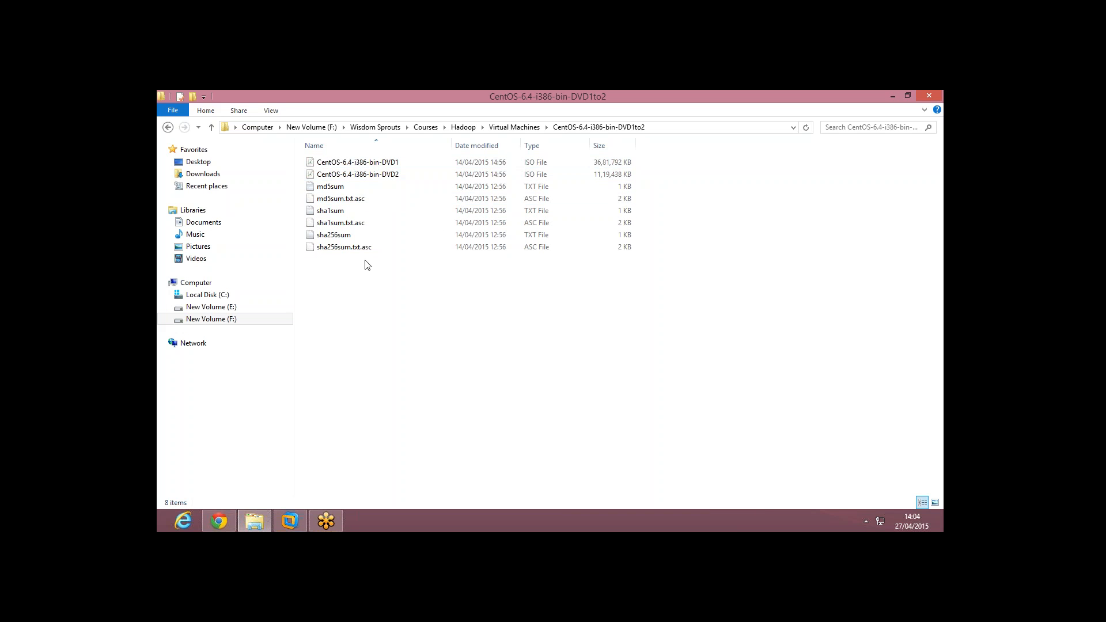
Step: Select the CentOS-6.4-i386-bin-DVD1 image, then return to VMware Workstation
click(362, 164)
click(292, 522)
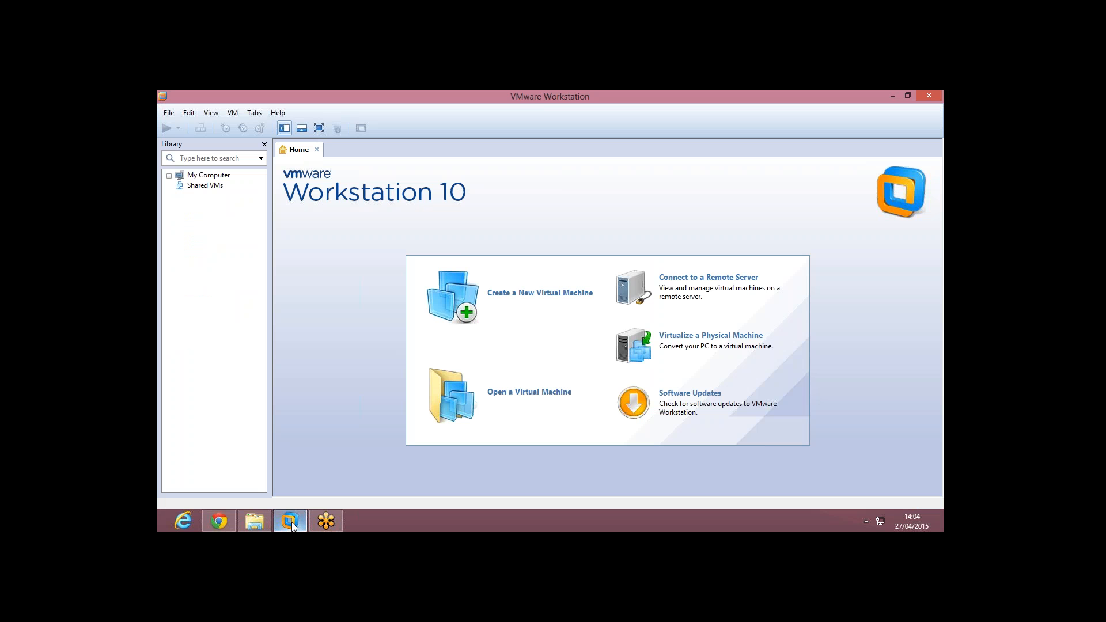
Step: Start a new virtual machine with the Typical (recommended) configuration
click(530, 299)
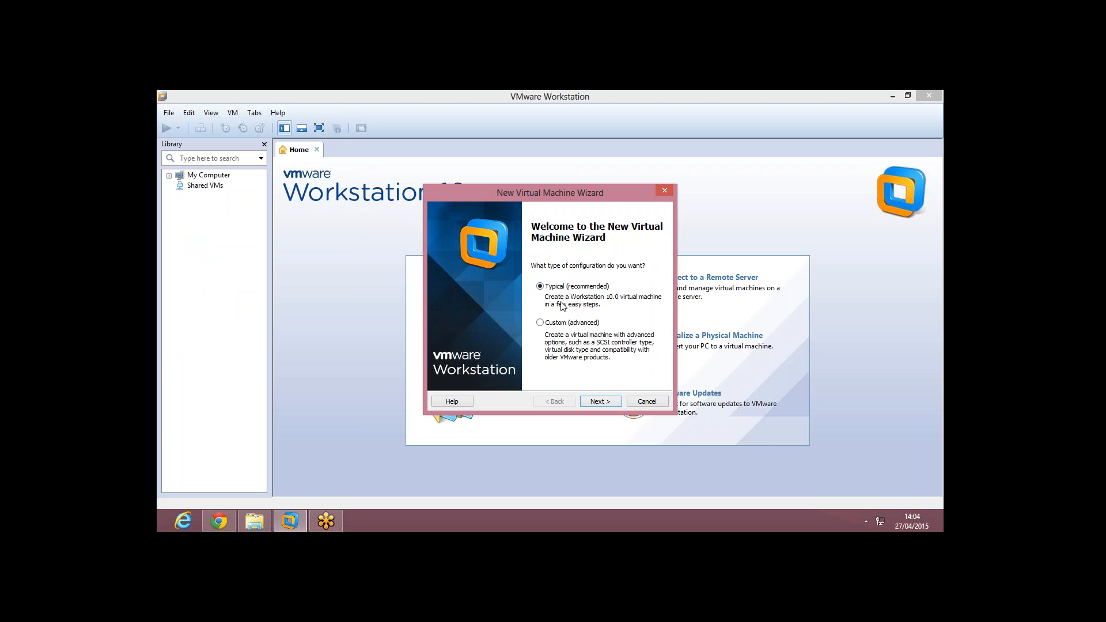
click(597, 401)
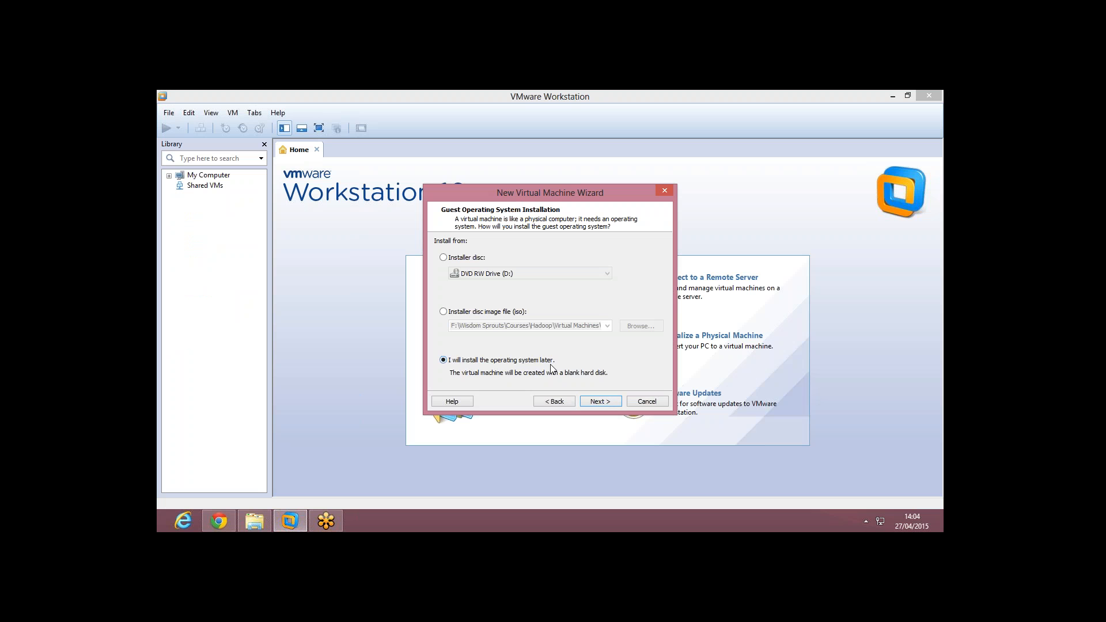
Step: Keep Linux CentOS as the guest operating system and move on to naming
click(603, 402)
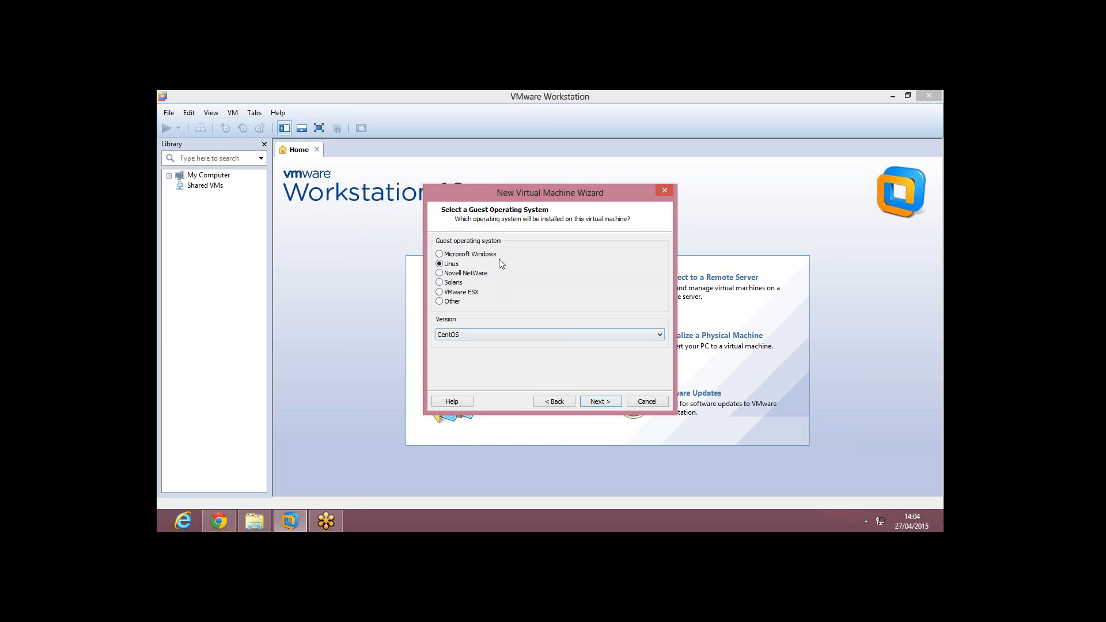
click(590, 400)
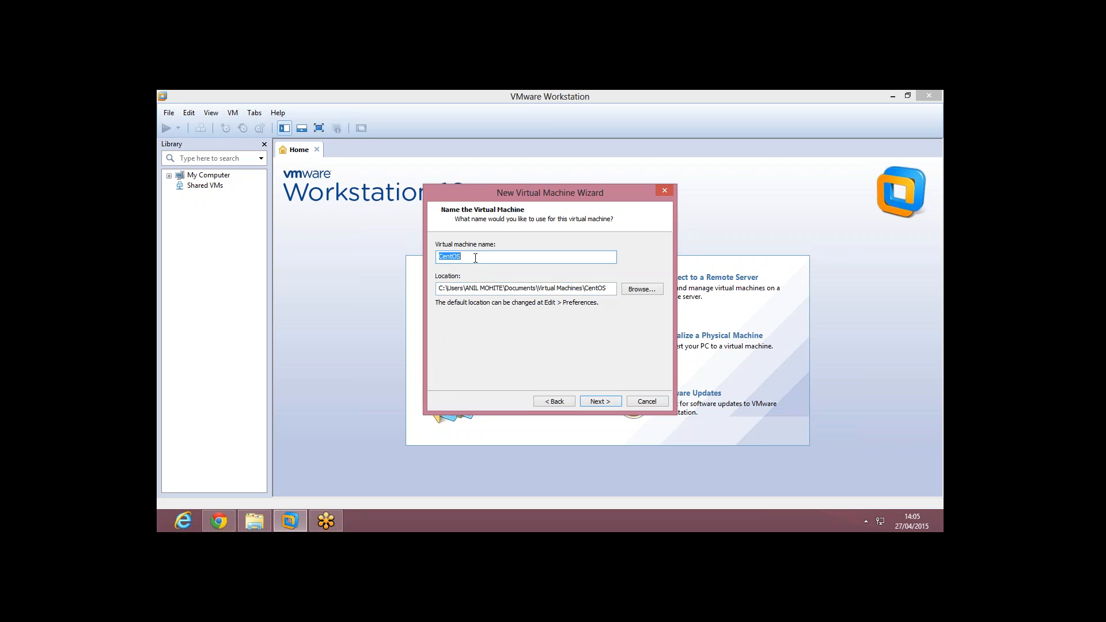
Step: Name the VM 'CentOS Default Installation' and browse to F:\Wisdom Sprouts
click(476, 258)
text(Default Installation)
click(638, 289)
drag(631, 290, 627, 341)
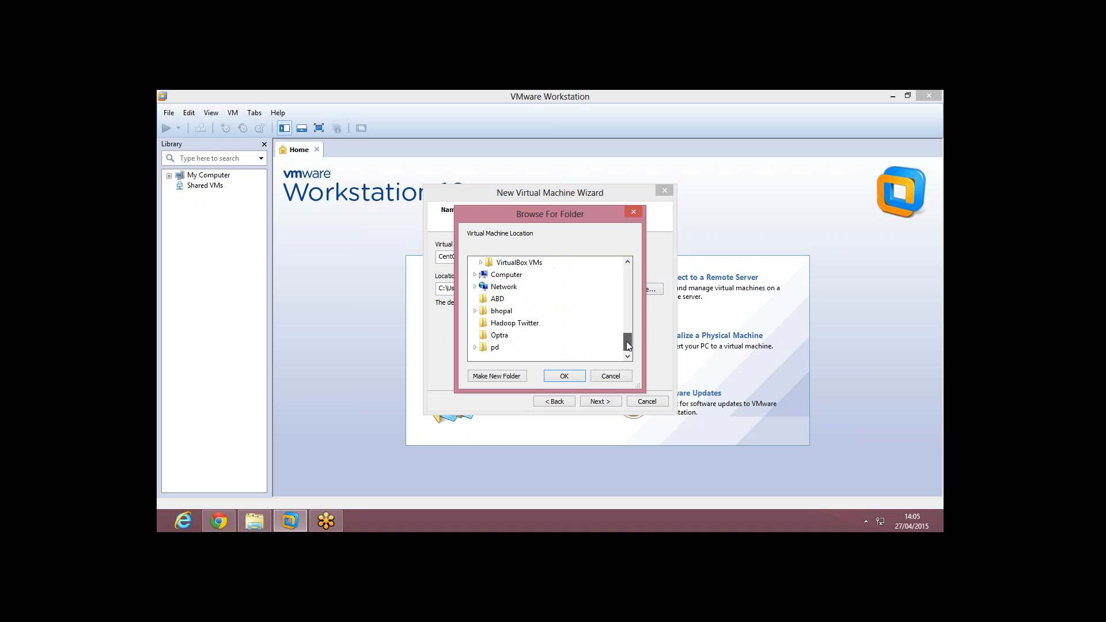
click(475, 275)
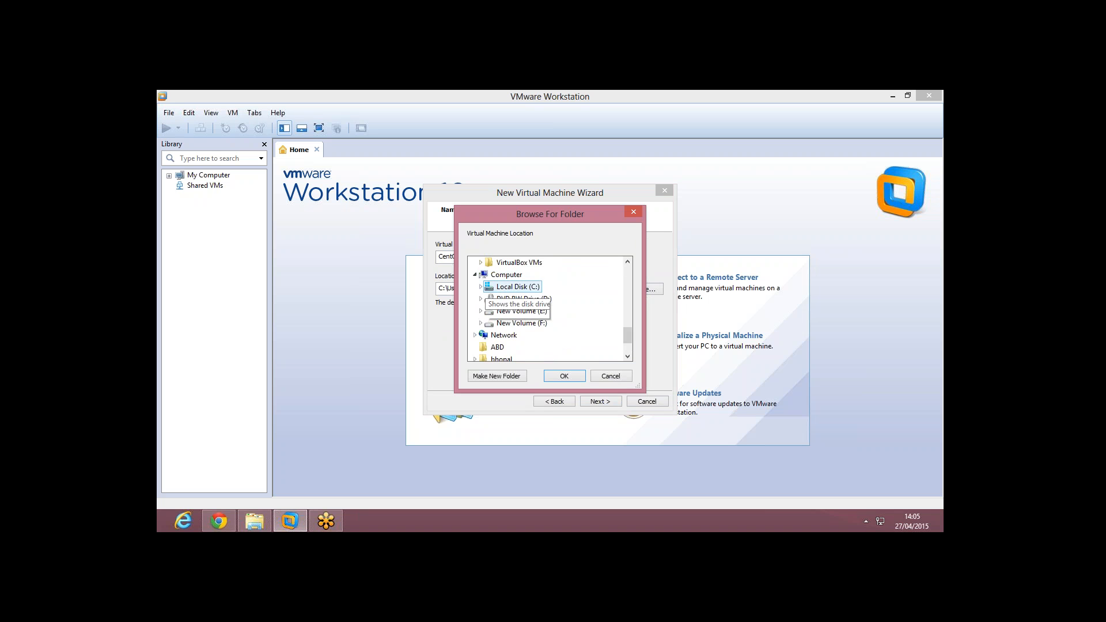
click(480, 323)
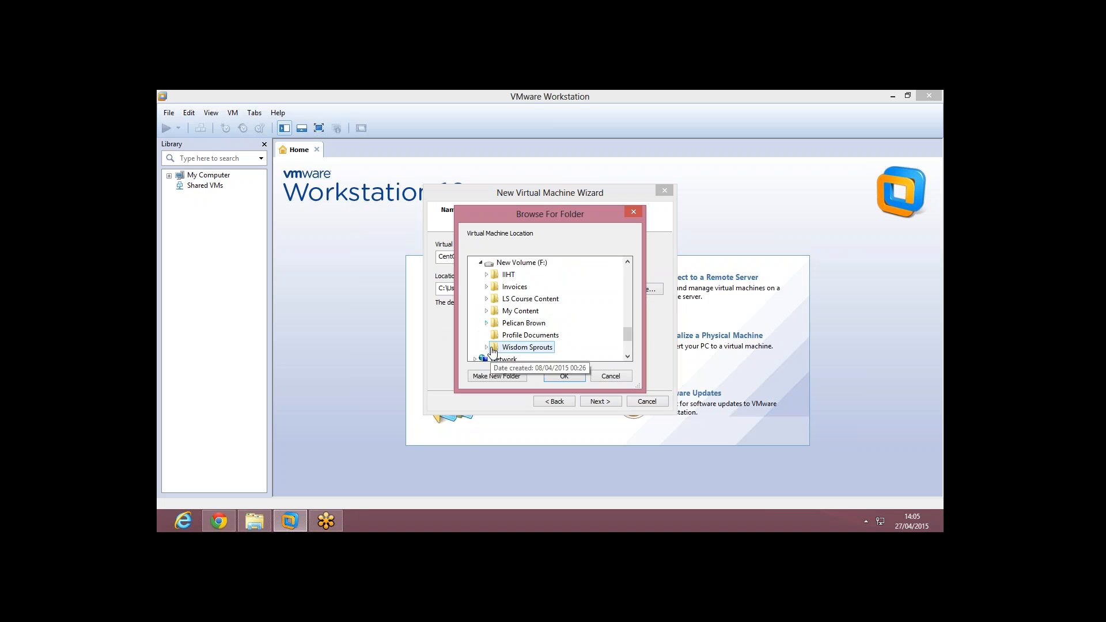
click(486, 347)
Step: Create a 'Centos Default Installation' folder under Virtual Machine and use it as the location
drag(629, 335, 629, 342)
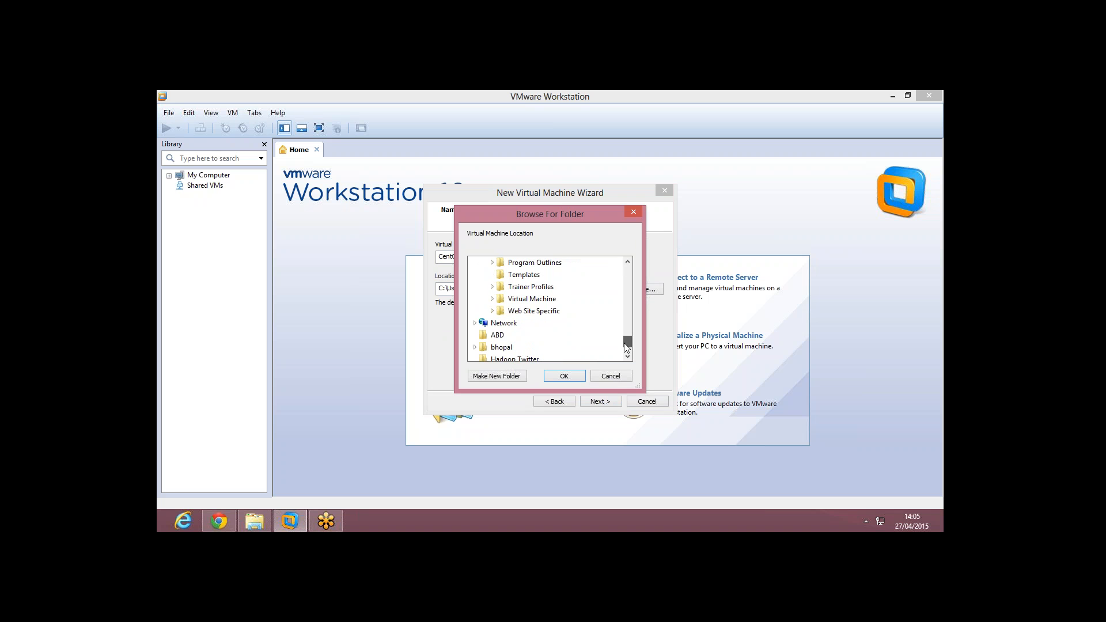
click(519, 301)
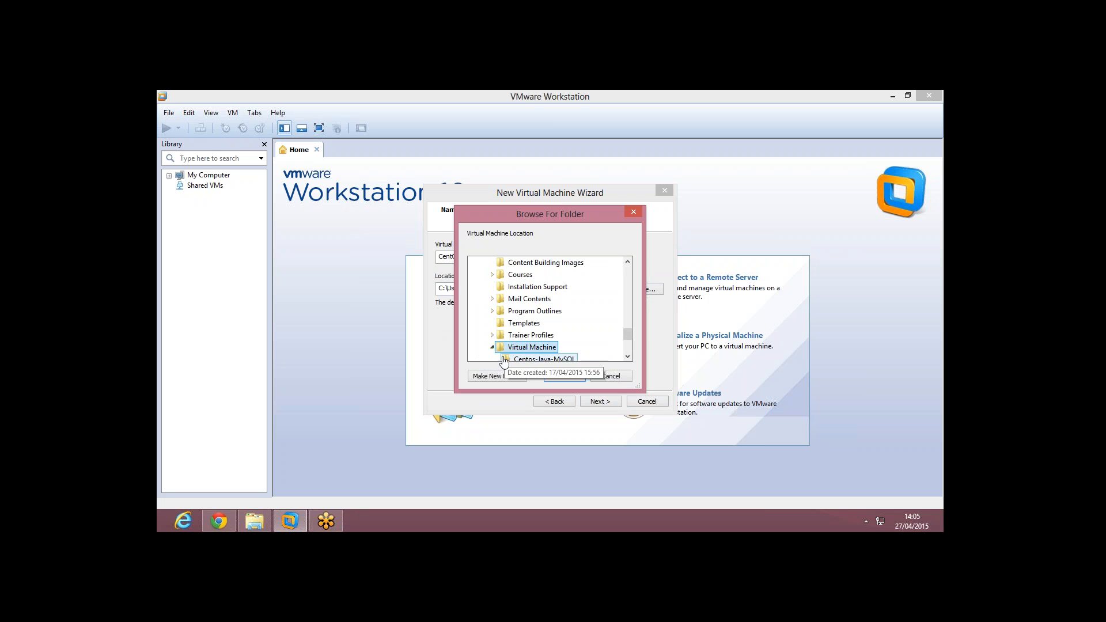
click(500, 377)
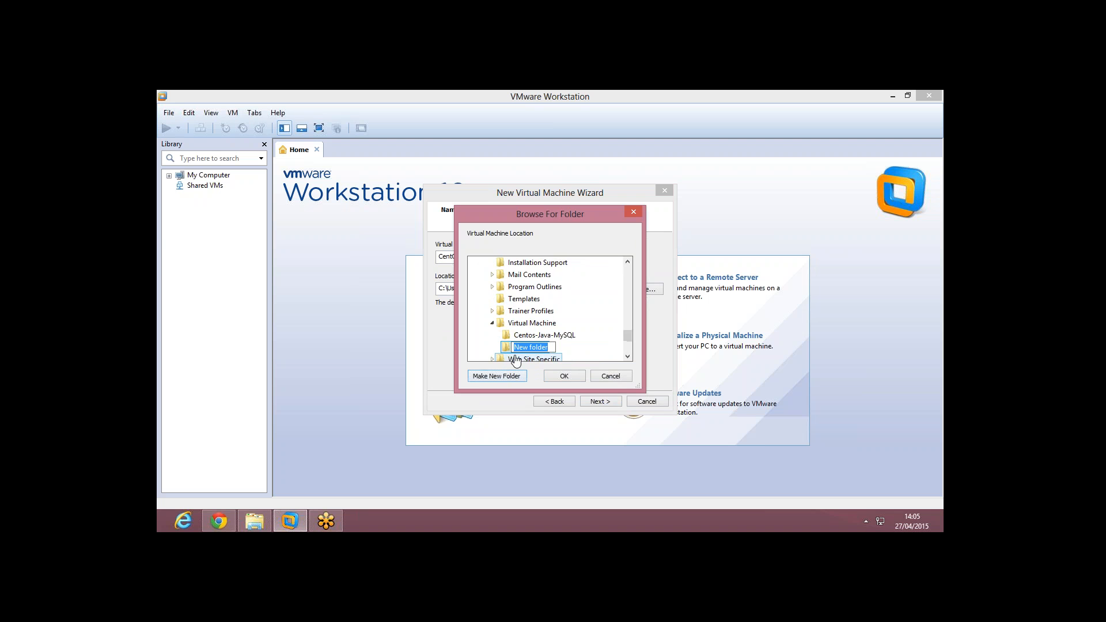
text(Centos Default Installation)
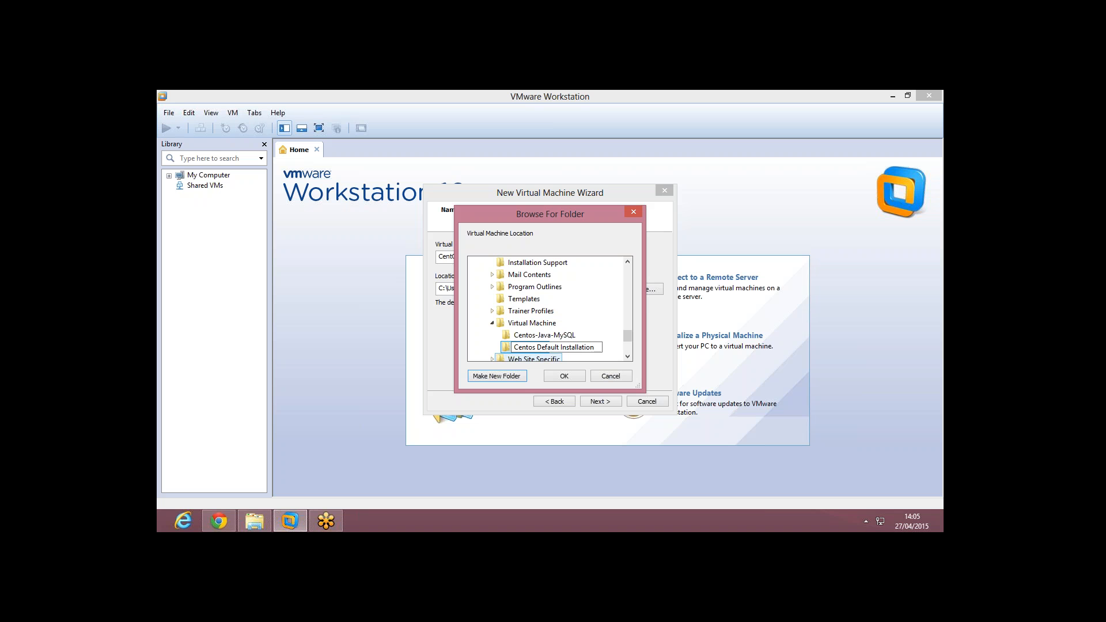
key(Return)
click(564, 376)
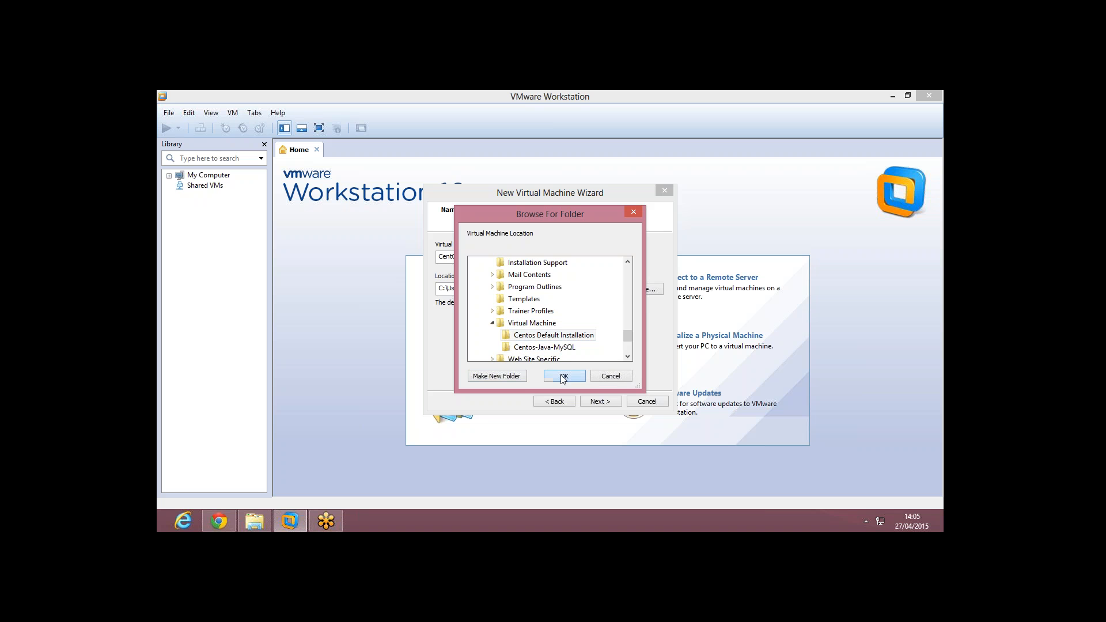
Step: Accept a 20 GB disk split into multiple files and reach the Ready to Create summary
click(600, 401)
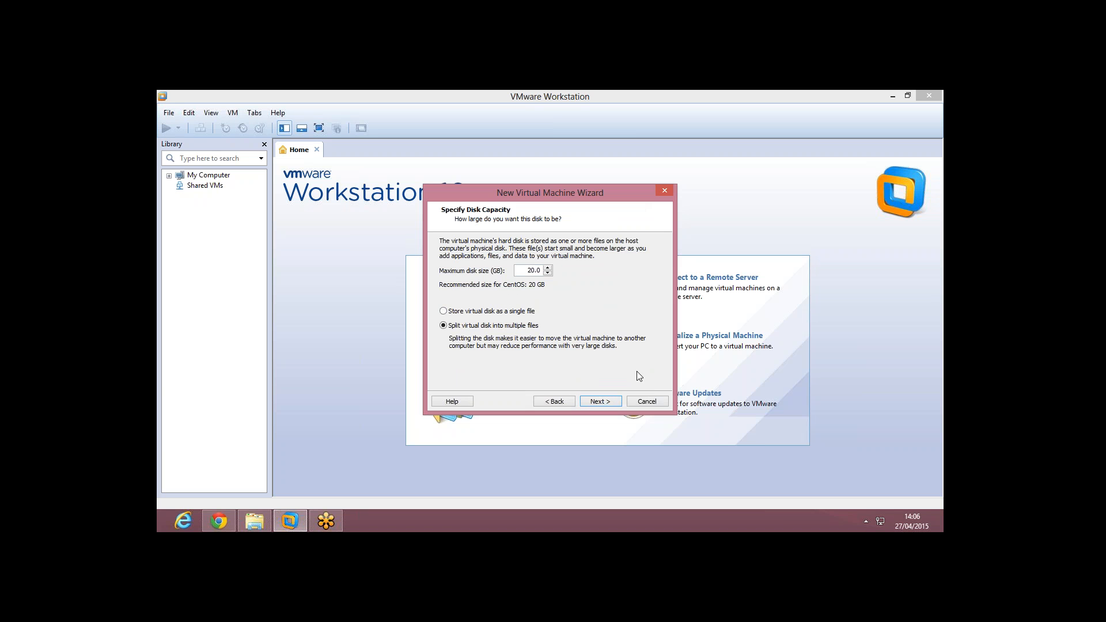
click(604, 405)
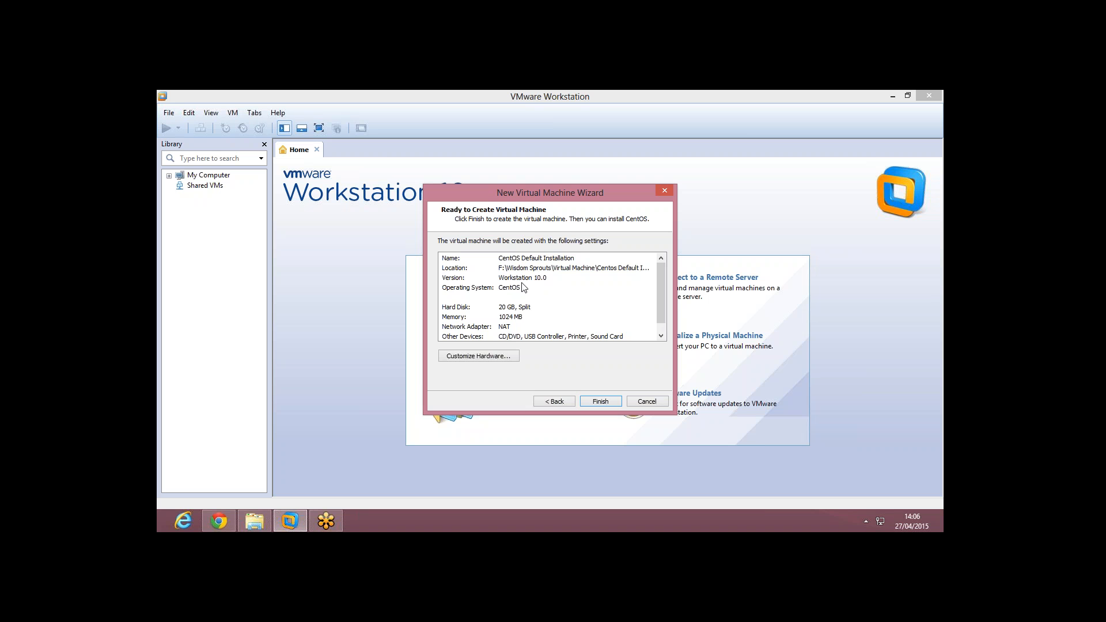
Step: In the new VM's hardware settings, set the CD/DVD drive to use an ISO image file
click(485, 357)
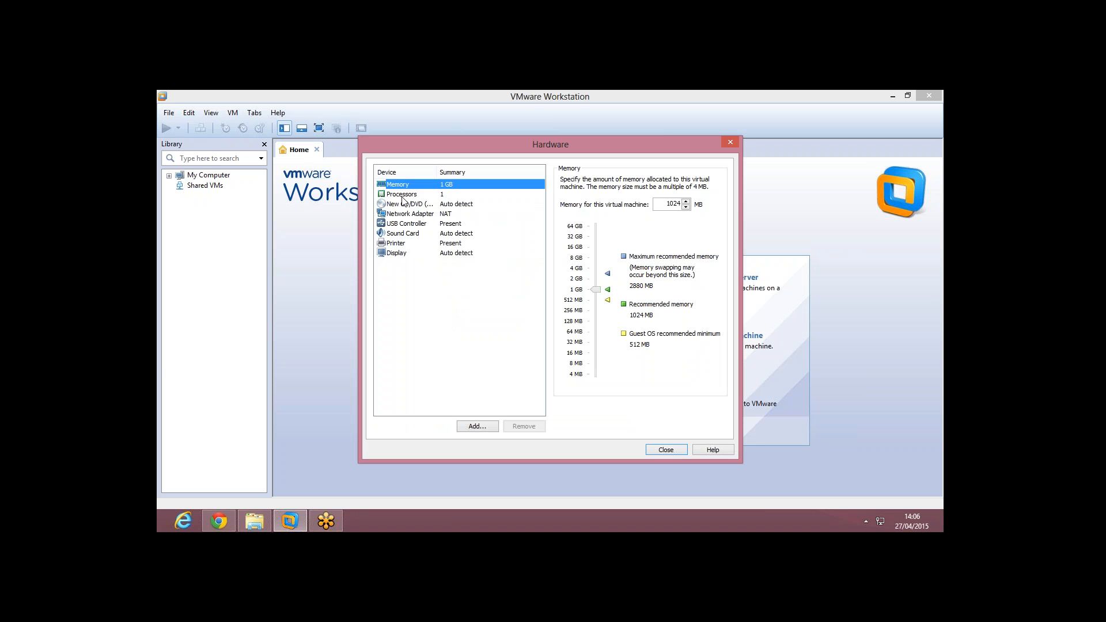
click(406, 205)
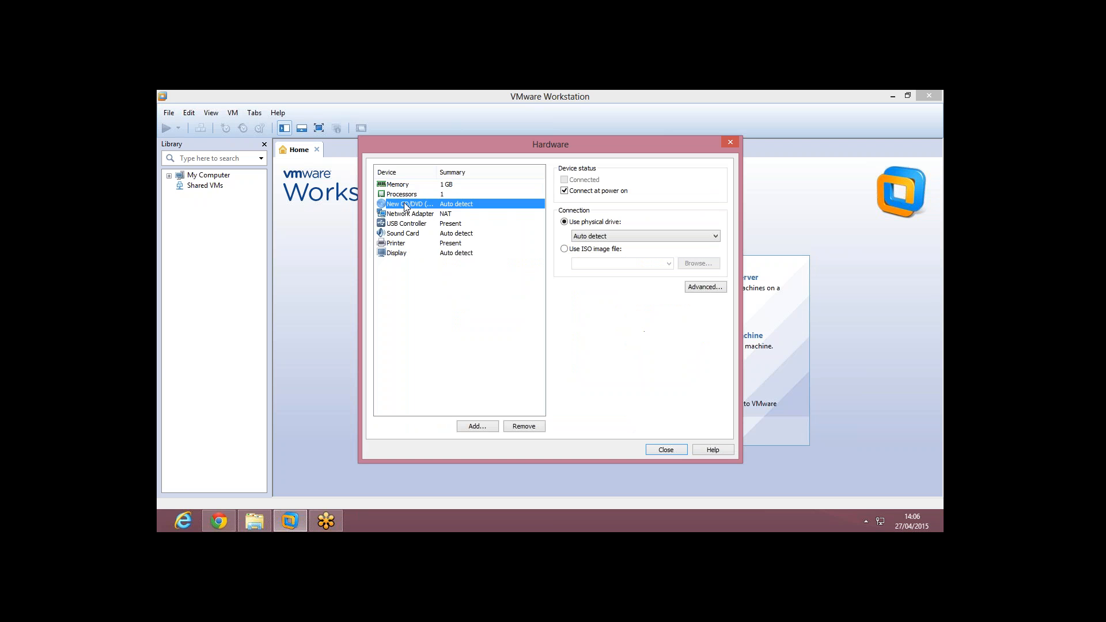
click(566, 251)
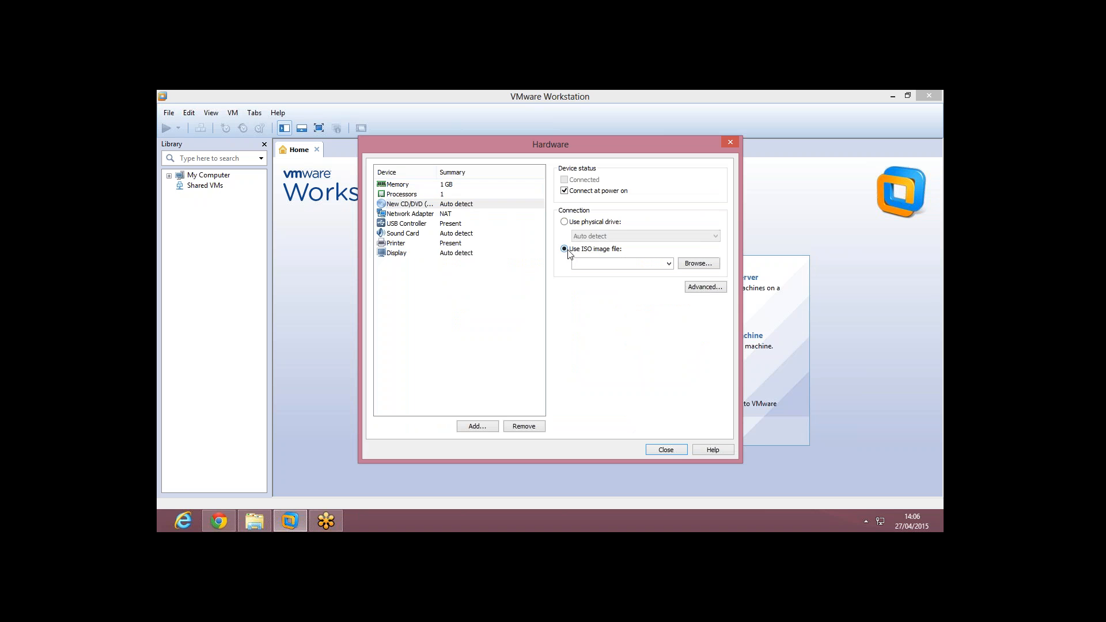
click(698, 263)
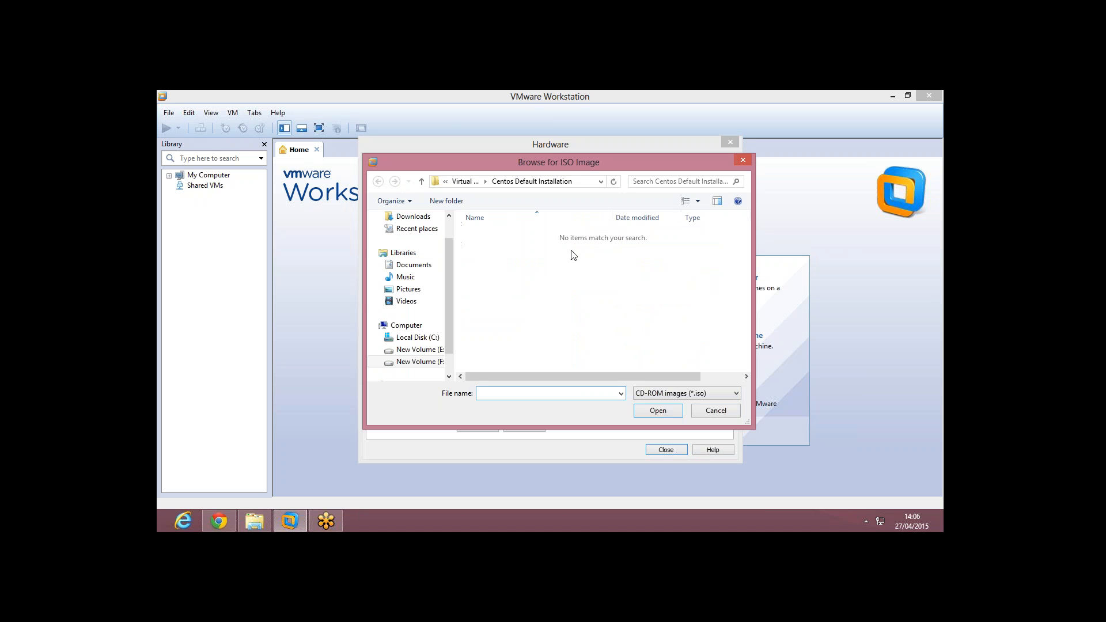
Step: Browse to Courses > Hadoop > Virtual Machines > CentOS-6.4-i386-bin-DVD1to2 and load CentOS-6.4-i386-bin-DVD1
click(462, 181)
click(469, 181)
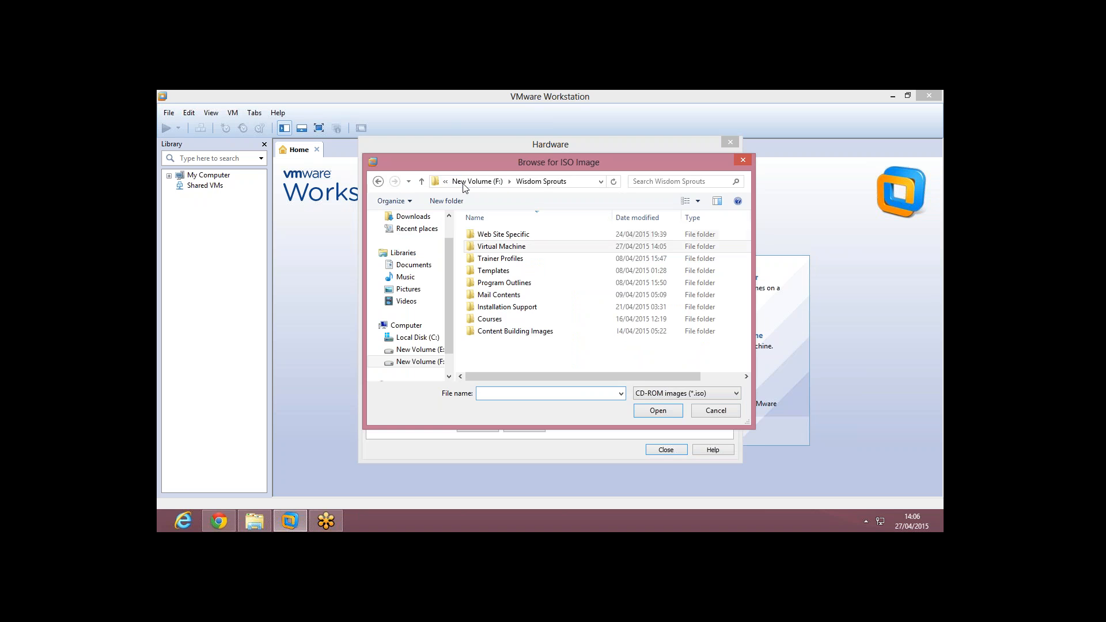
double_click(494, 318)
double_click(494, 235)
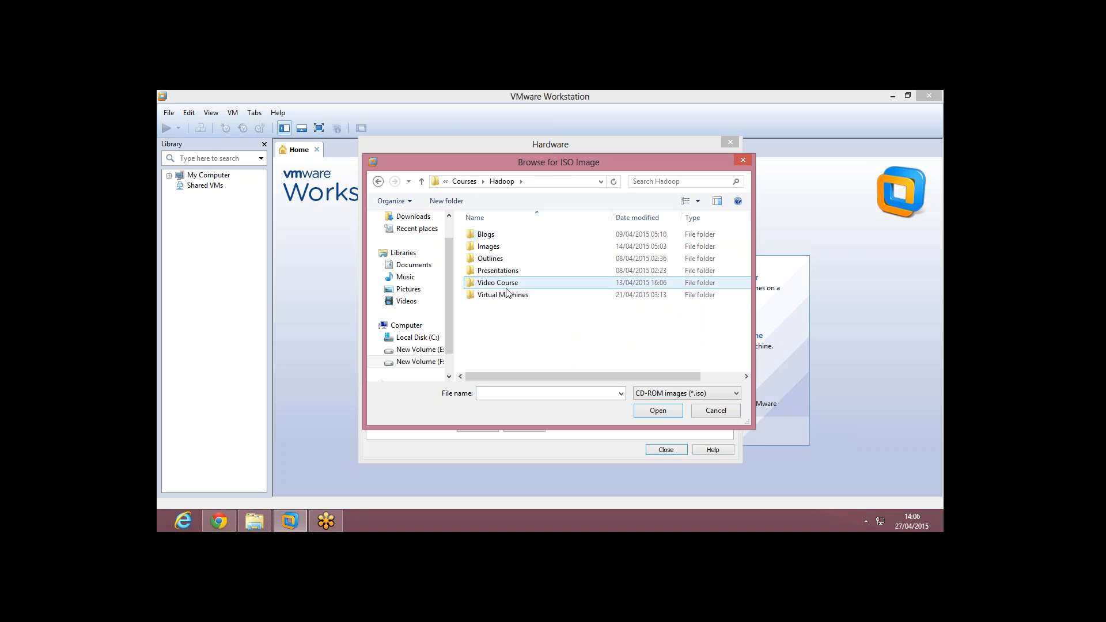
double_click(505, 295)
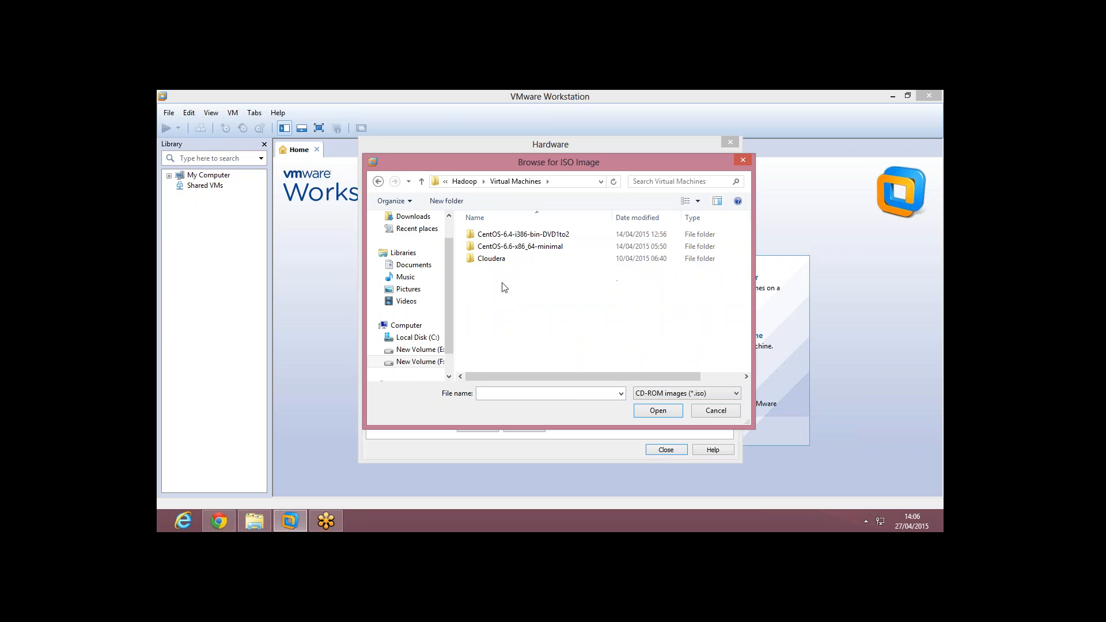
click(523, 236)
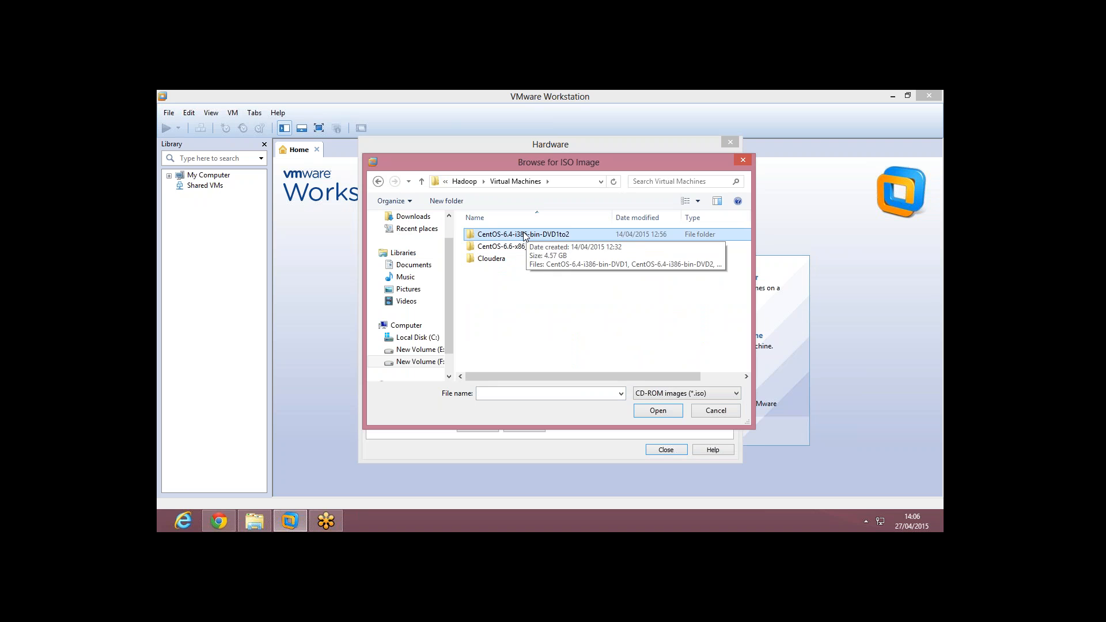
double_click(525, 234)
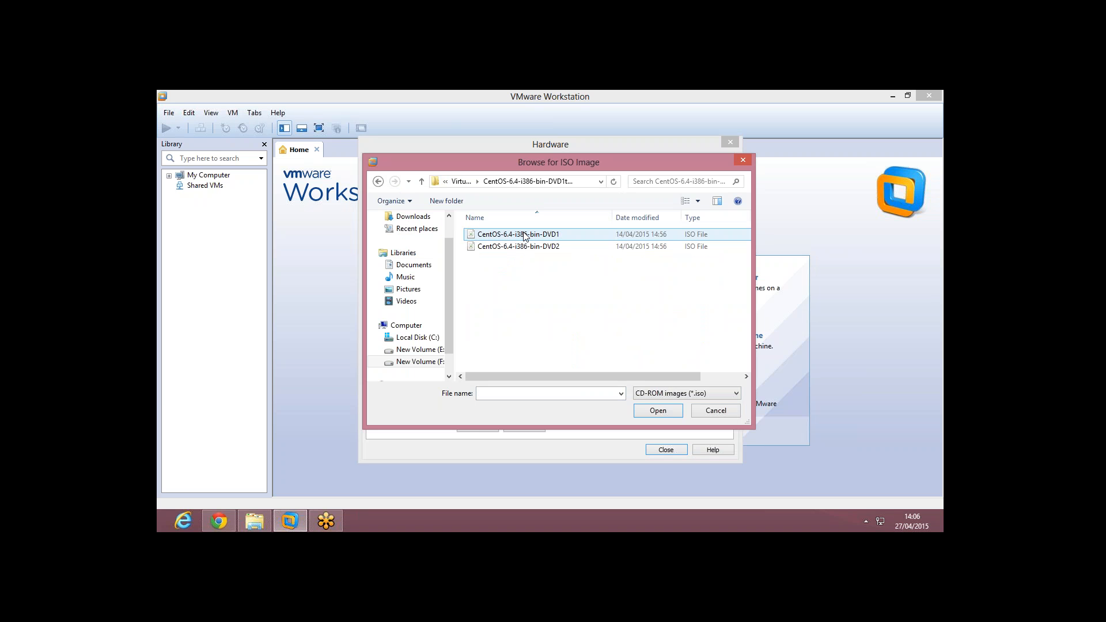
click(524, 235)
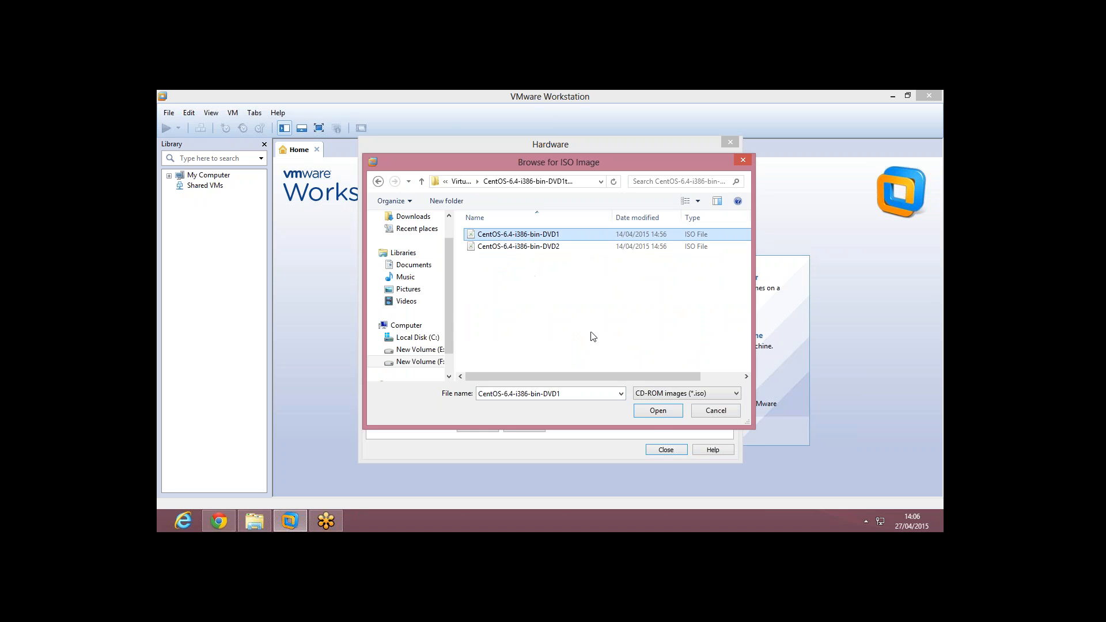
click(659, 411)
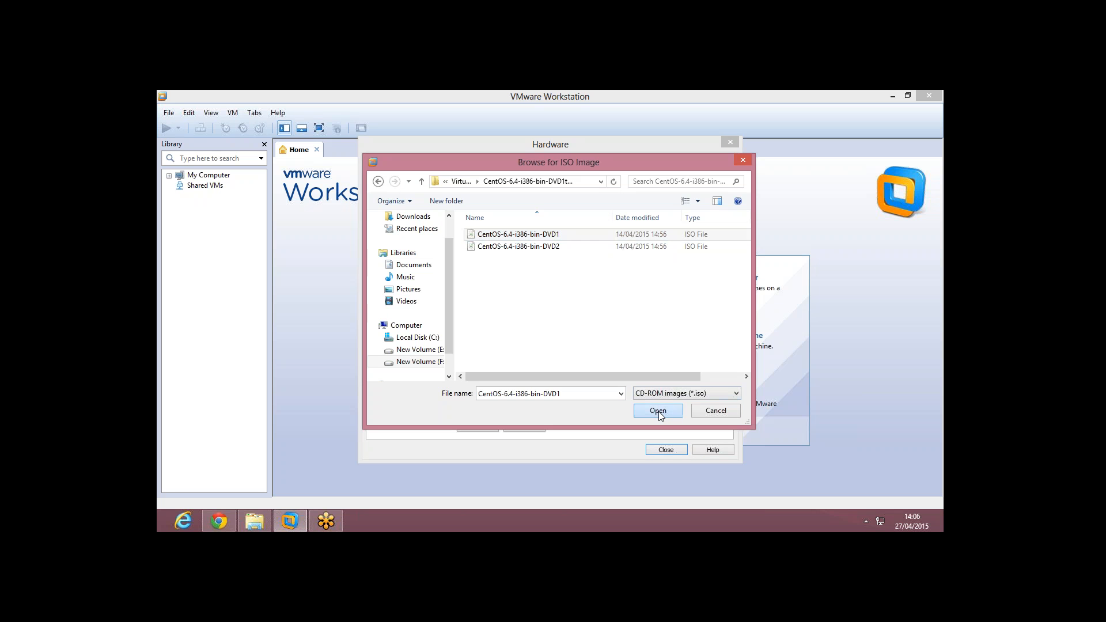
Step: Close the hardware settings and finish creating the CentOS Default Installation VM
click(662, 450)
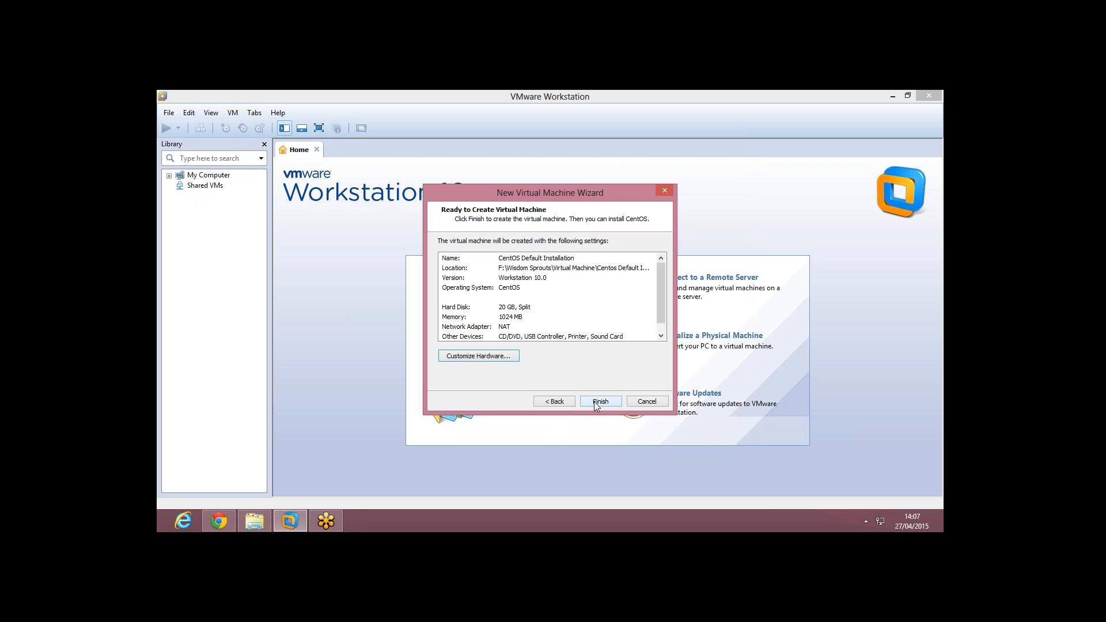
click(594, 402)
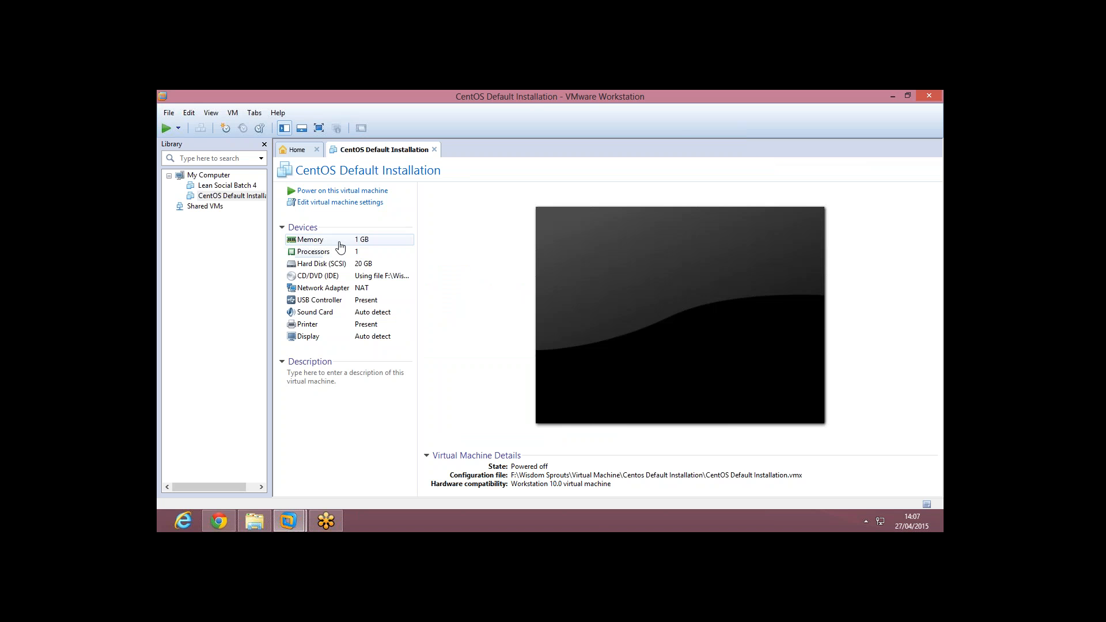
Step: Power on the VM in full screen and boot 'Install or upgrade an existing system'
click(324, 195)
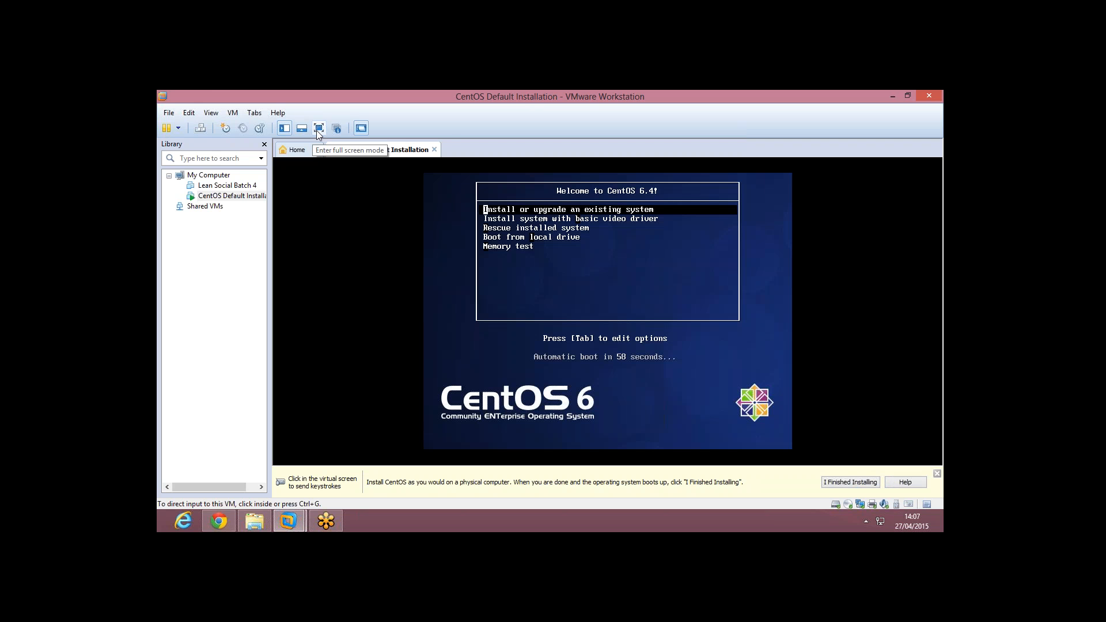
click(316, 130)
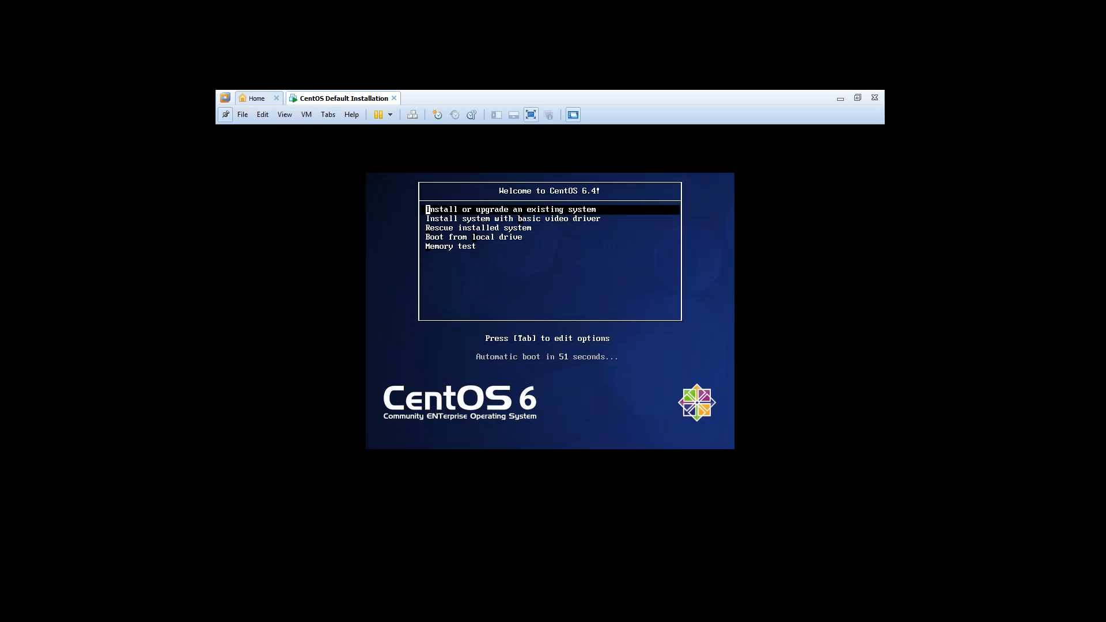
key(Down)
key(Up)
key(Return)
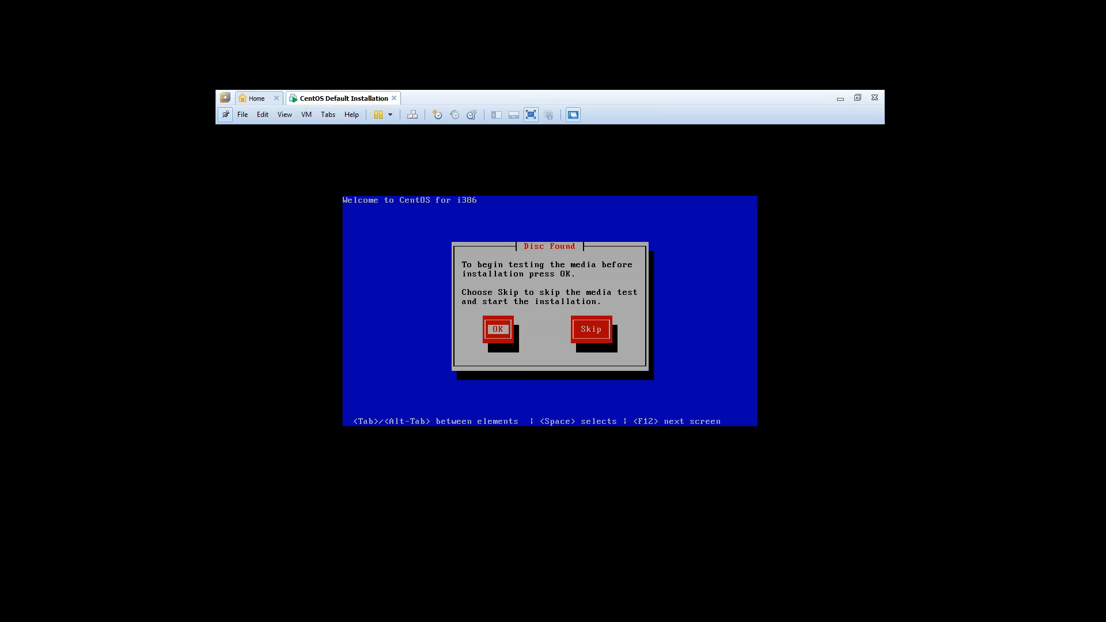
Step: Choose Skip in the Disc Found dialog to bypass the media test
key(Tab)
key(Return)
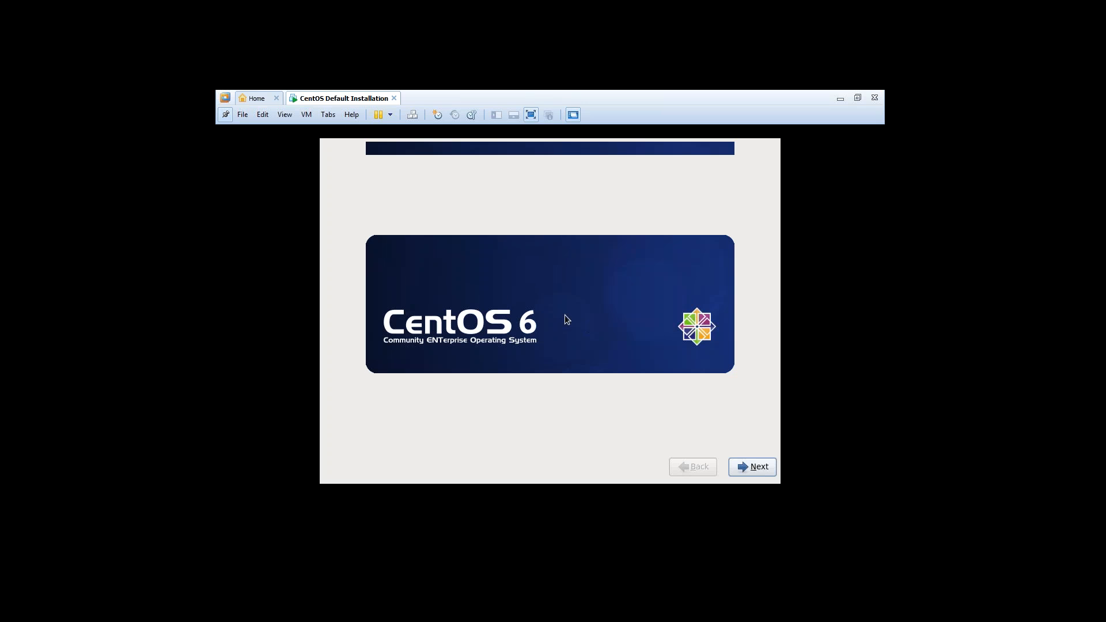
Step: Continue past the welcome screen, accepting English language and U.S. English keyboard
click(752, 470)
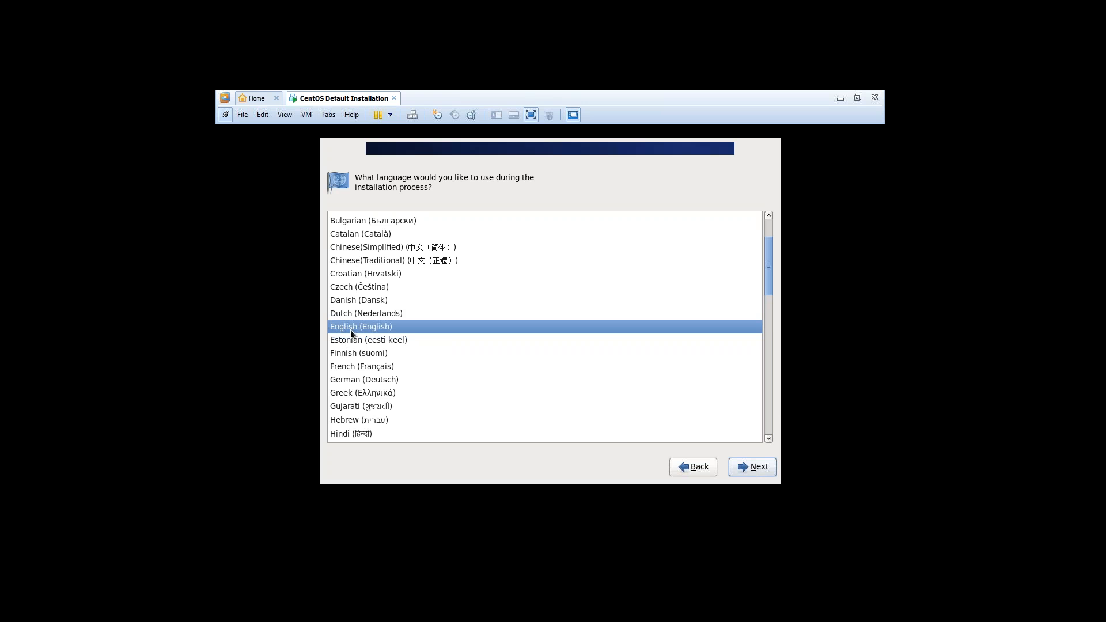
click(739, 466)
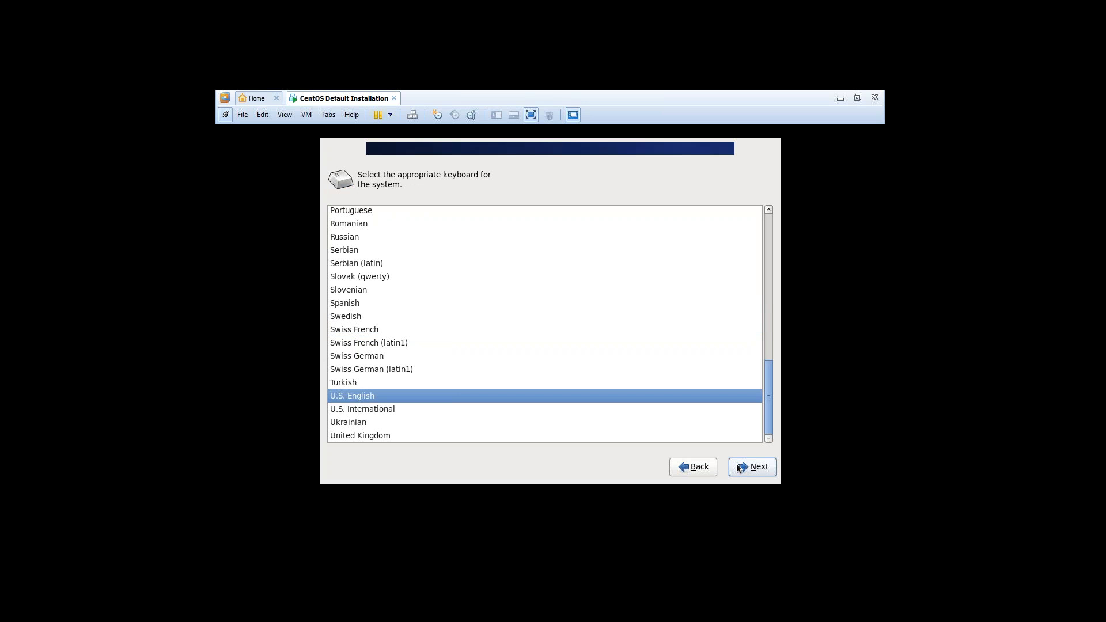
click(744, 468)
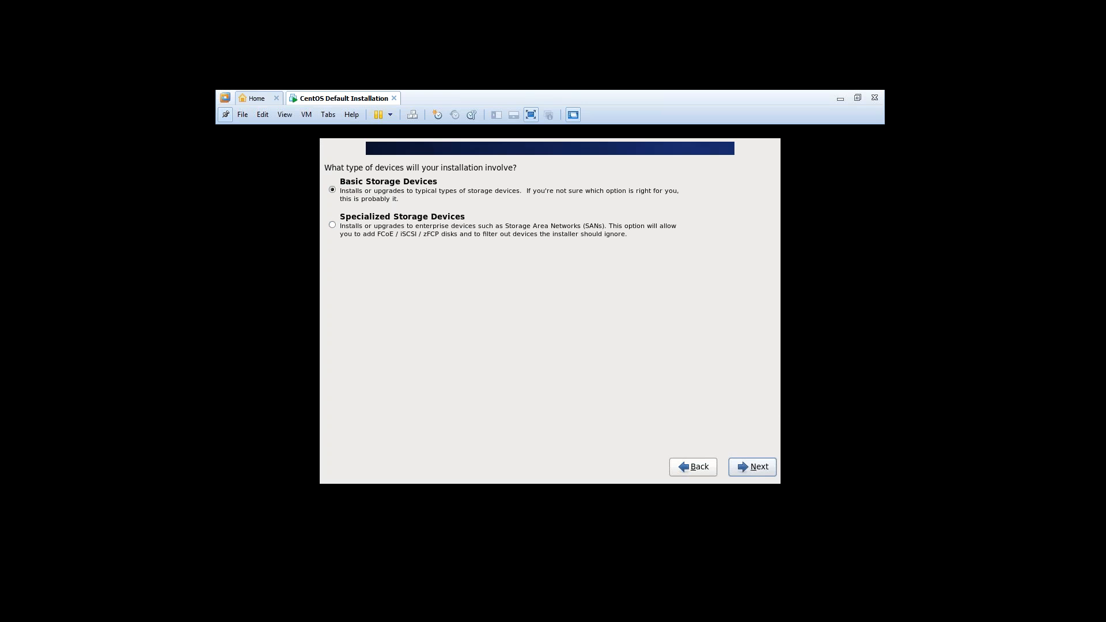
Step: Choose Basic Storage Devices and confirm discarding any data on the virtual disk
click(753, 467)
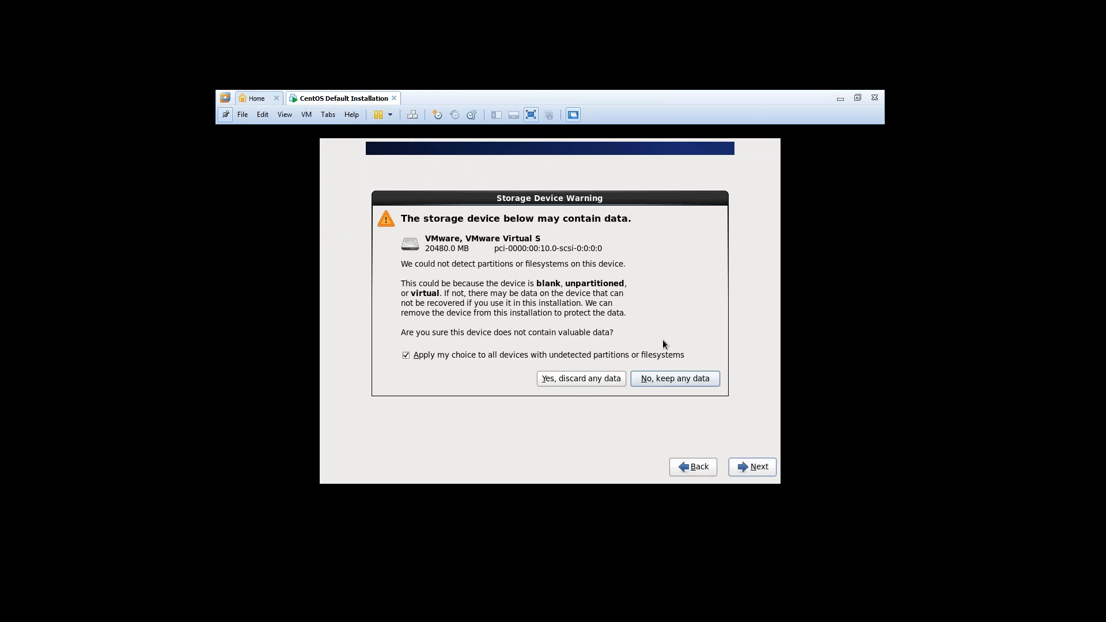
click(575, 377)
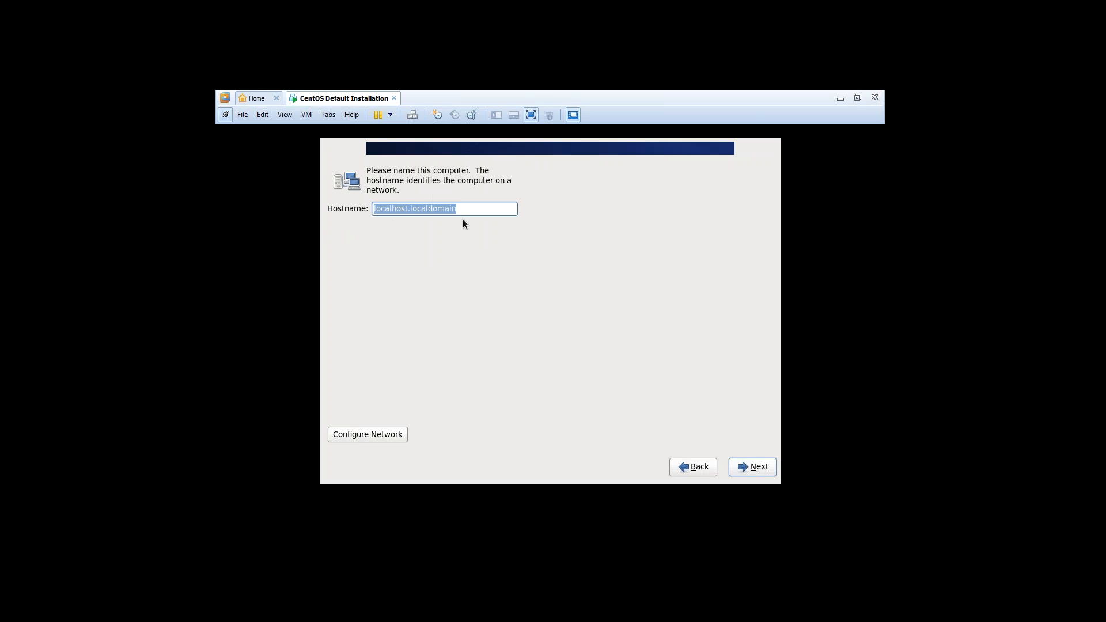
Step: Keep hostname localhost.localdomain and set the time zone to Asia/Kolkata
click(767, 468)
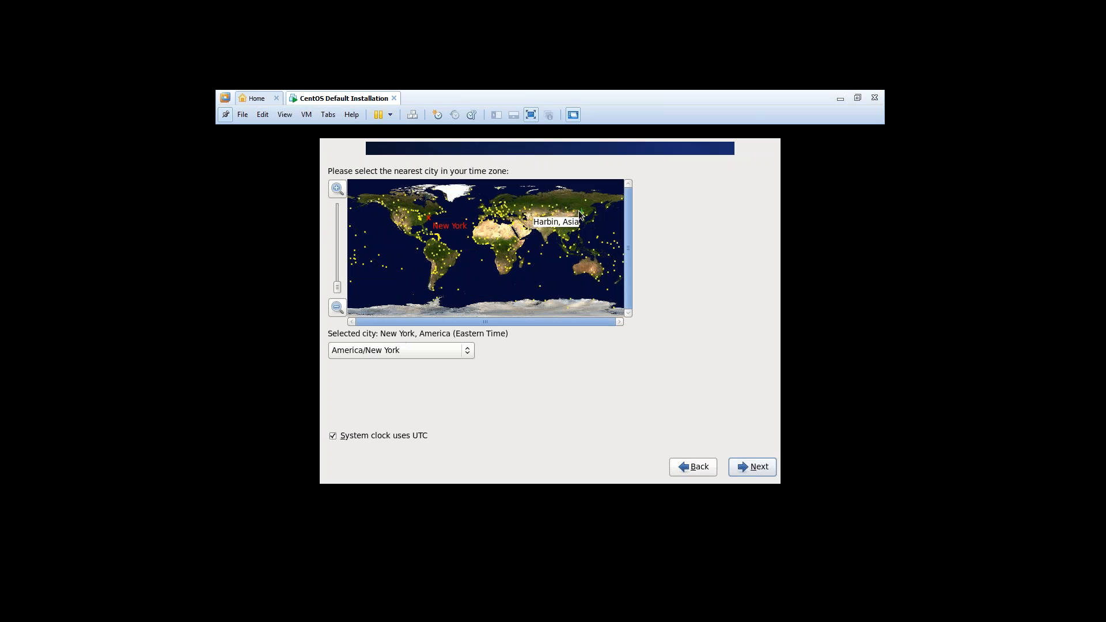
click(552, 237)
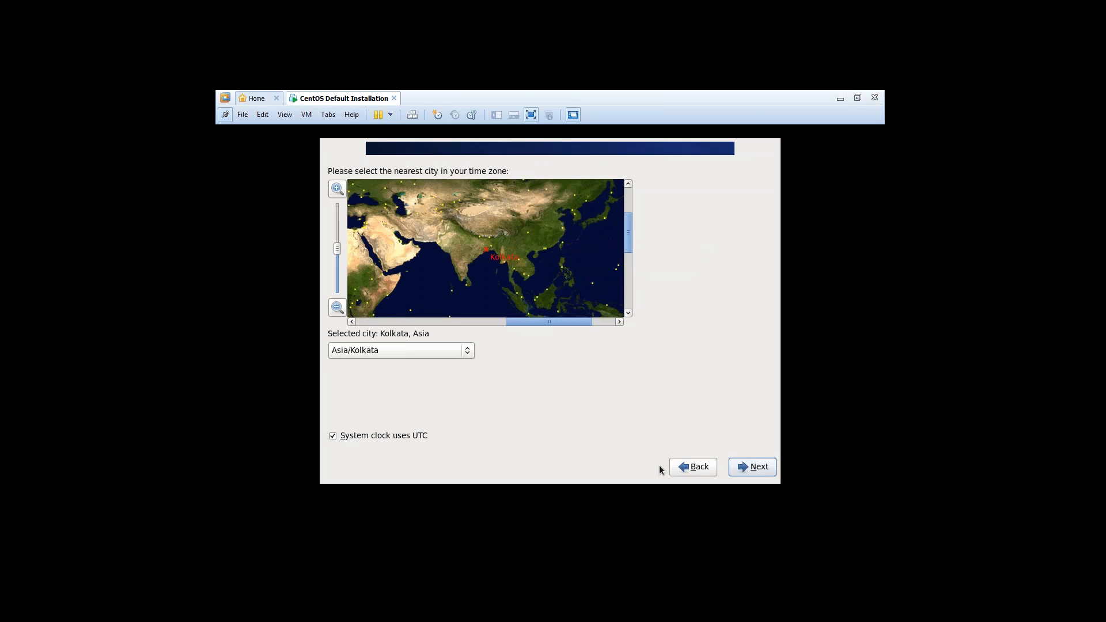
click(766, 469)
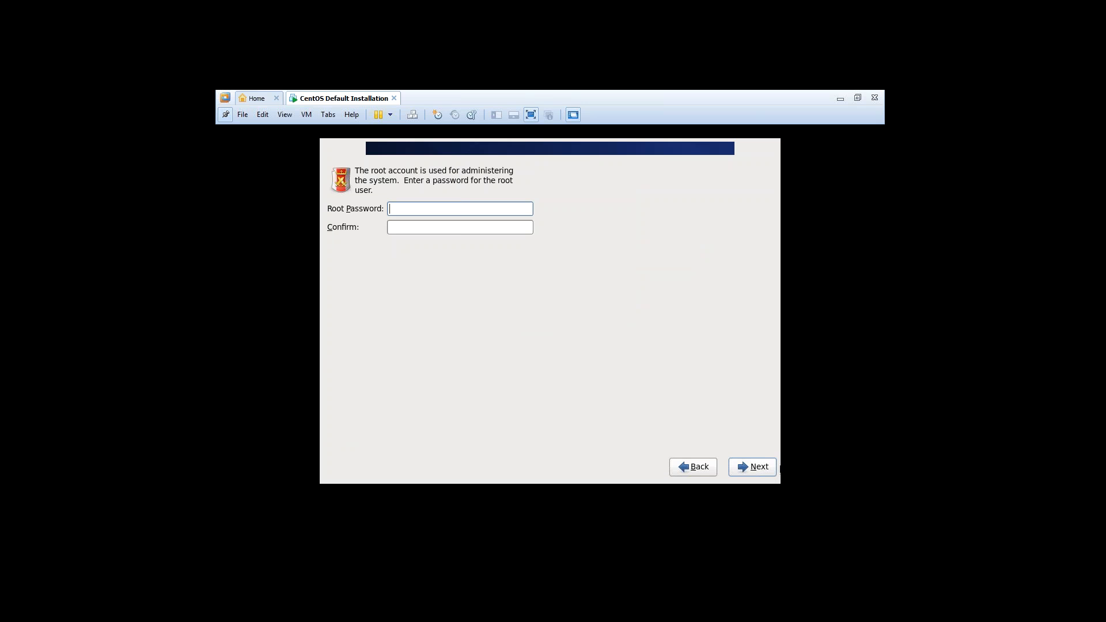
Step: Enter the root password, confirm it in the Confirm field, and continue
text(12345678901)
key(Tab)
text(123456)
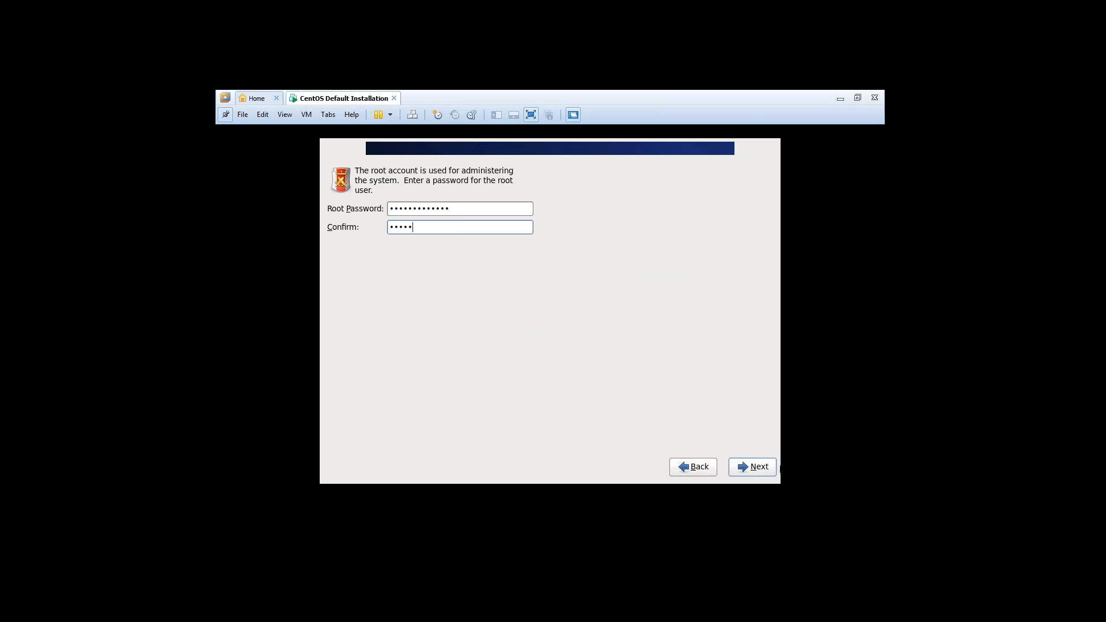
text(7890123)
click(756, 467)
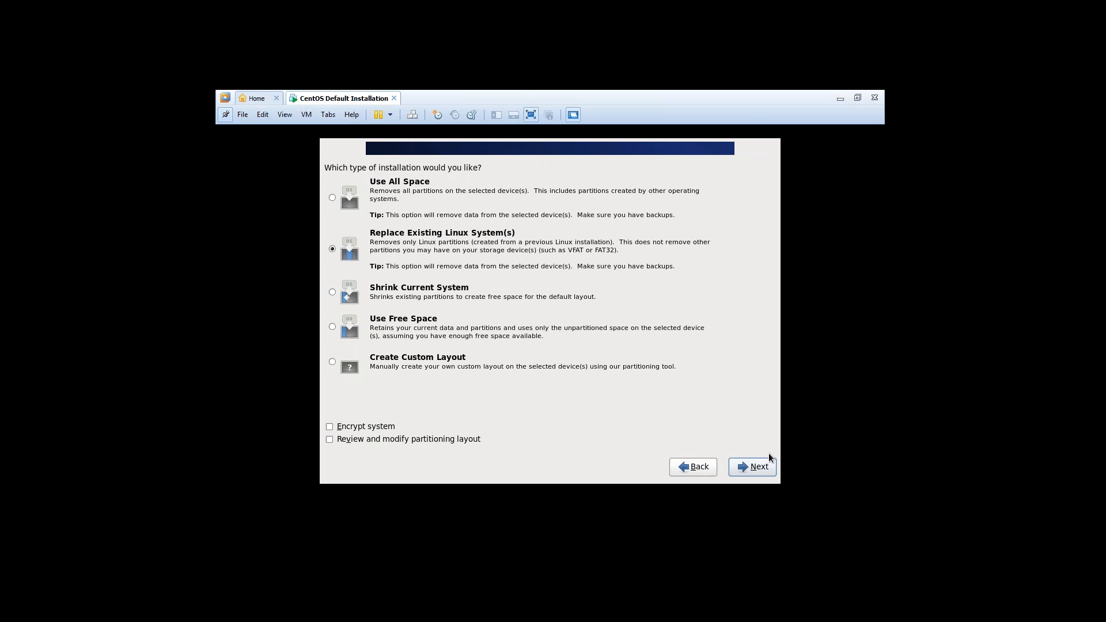
Step: Accept the default installation type and write the partitioning changes to disk
click(754, 467)
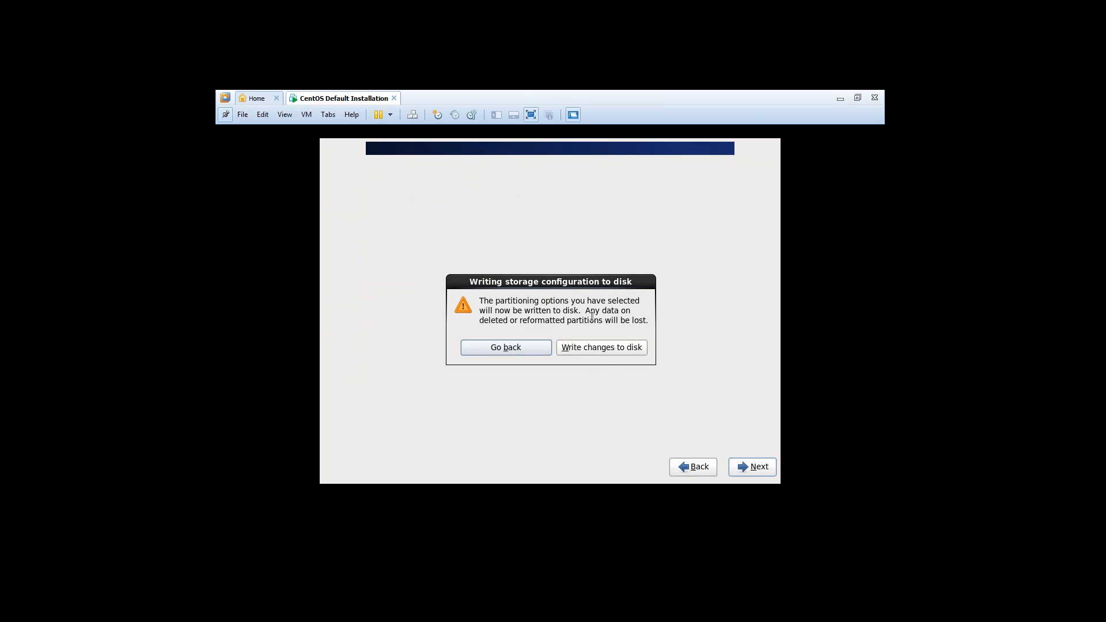
click(610, 347)
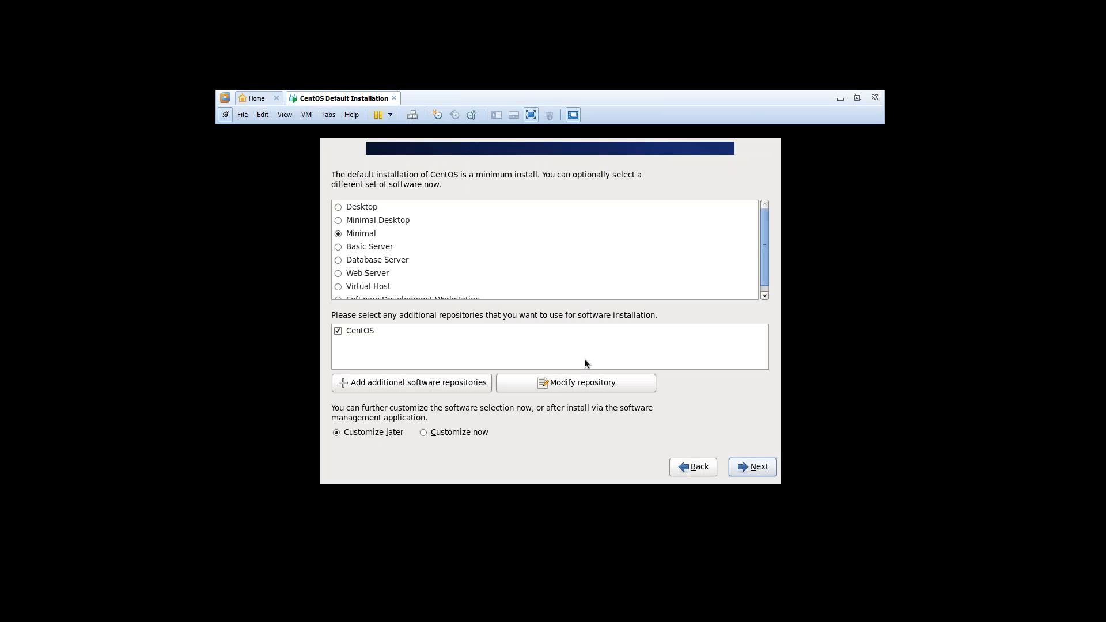
Step: Select the Desktop software set and start package installation
click(338, 207)
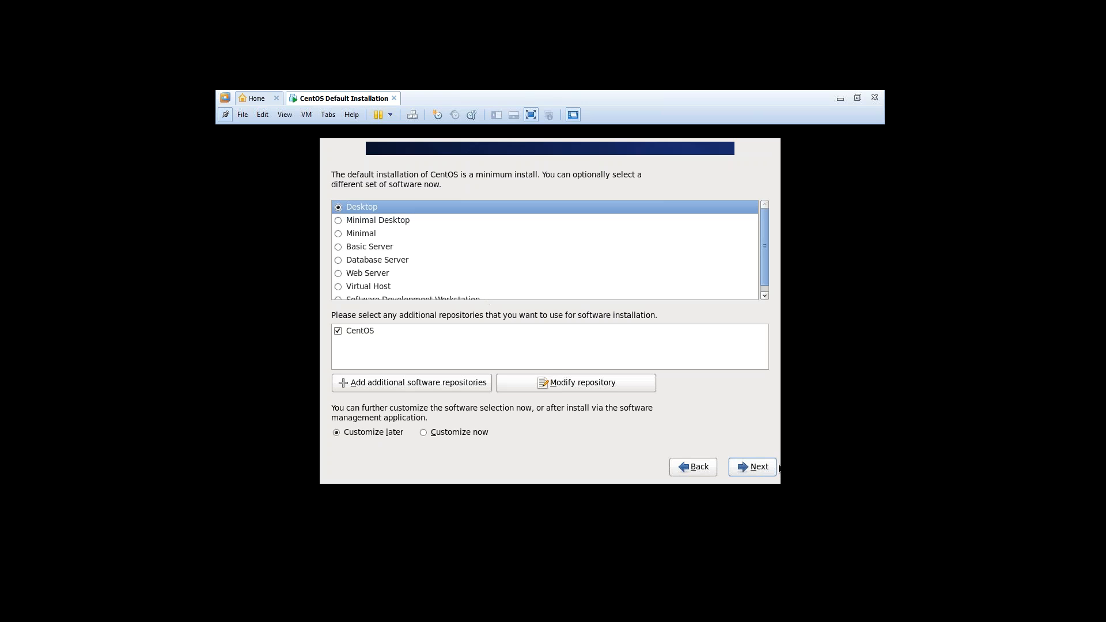
click(745, 470)
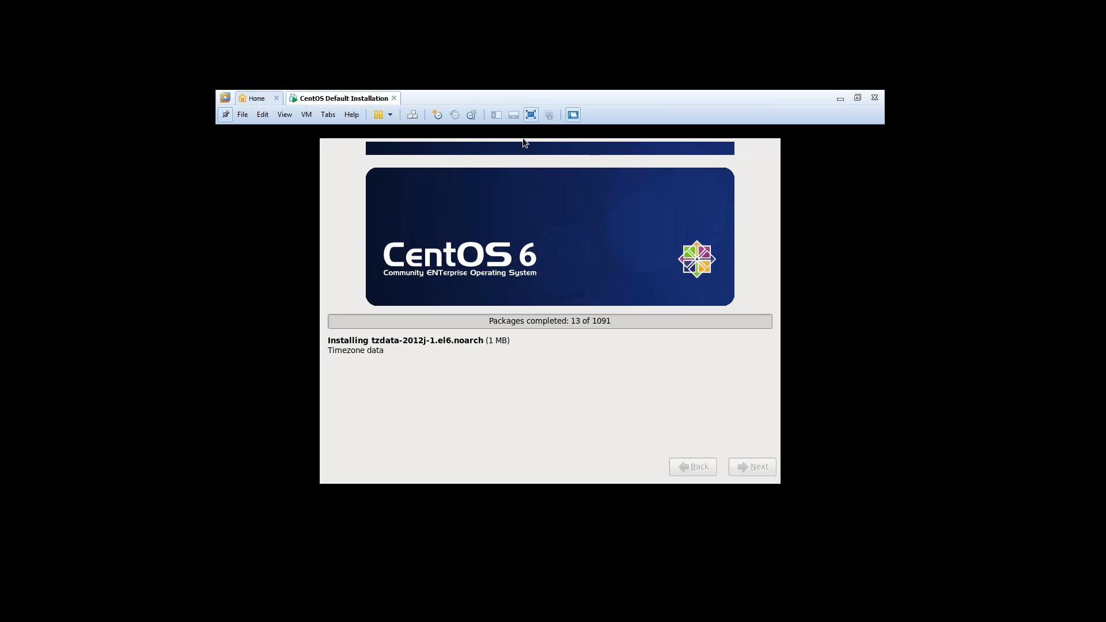
Step: Leave full-screen mode so the VM shows in the normal window with the Library panel
click(531, 114)
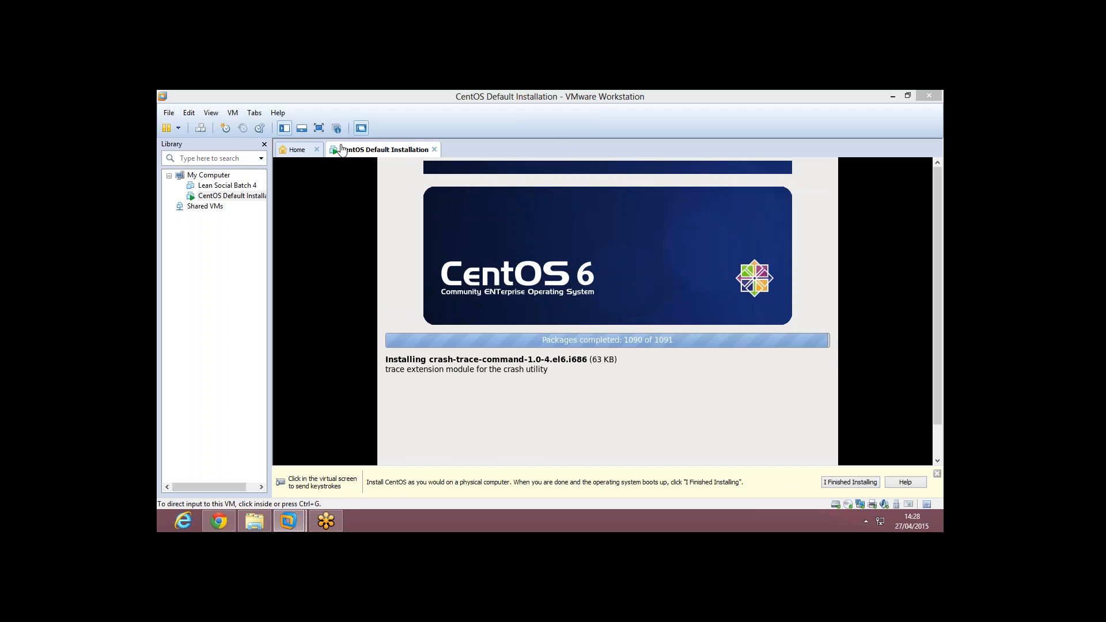
Step: Switch the VM back to full screen and let all 1091 packages finish installing
click(319, 128)
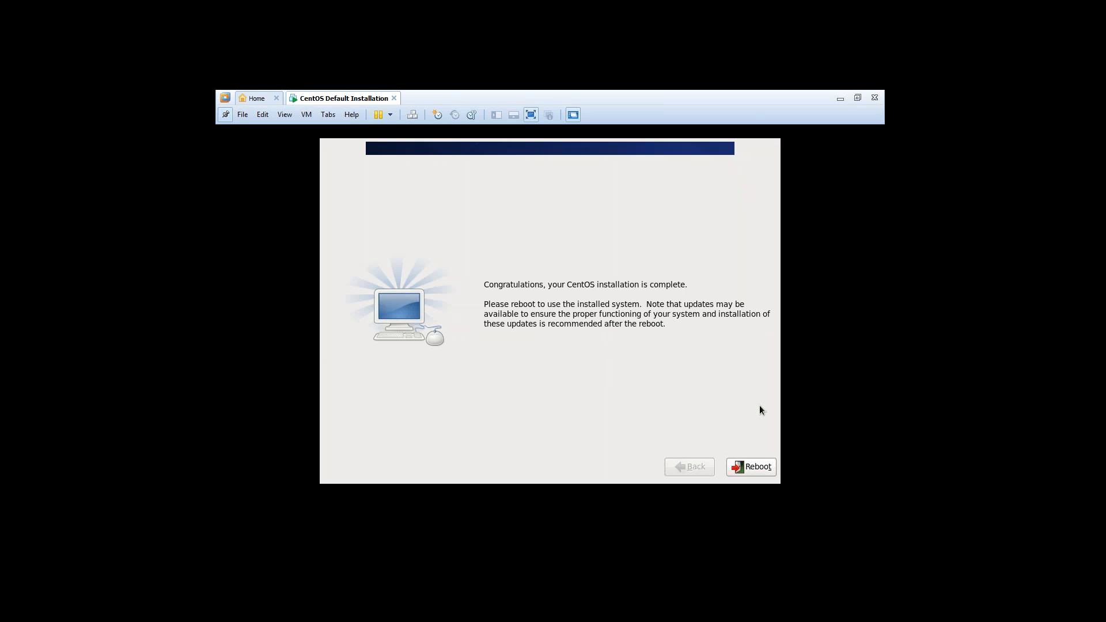
Step: Reboot the VM into the installed CentOS system to reach the Setup Agent Welcome page
click(753, 467)
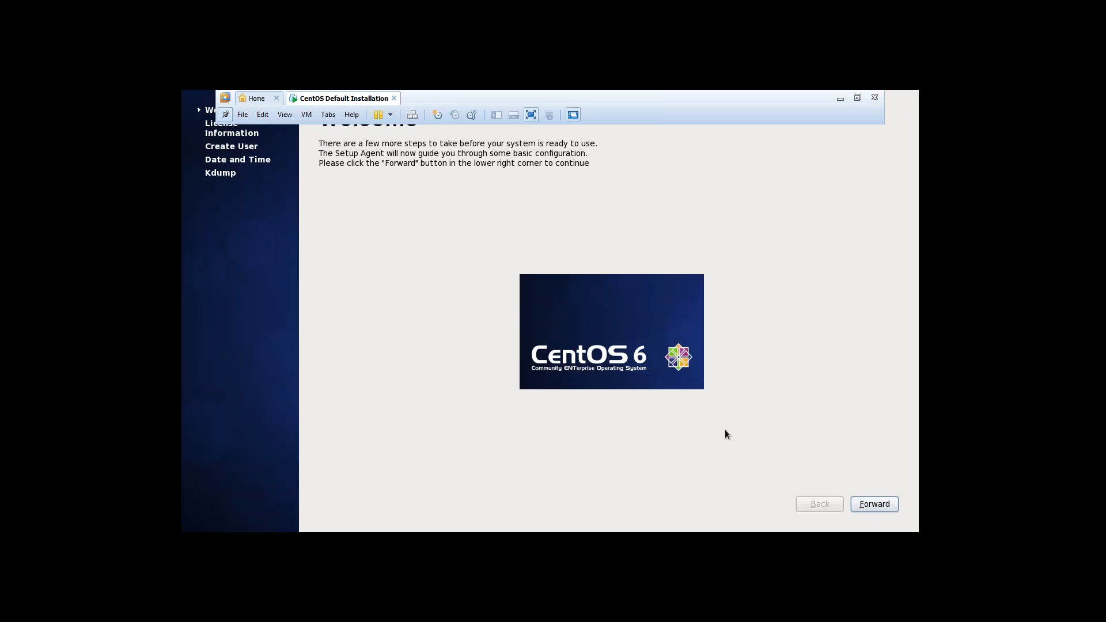
Step: Hide the full-screen command bar and advance from Welcome to the License Information page
click(228, 114)
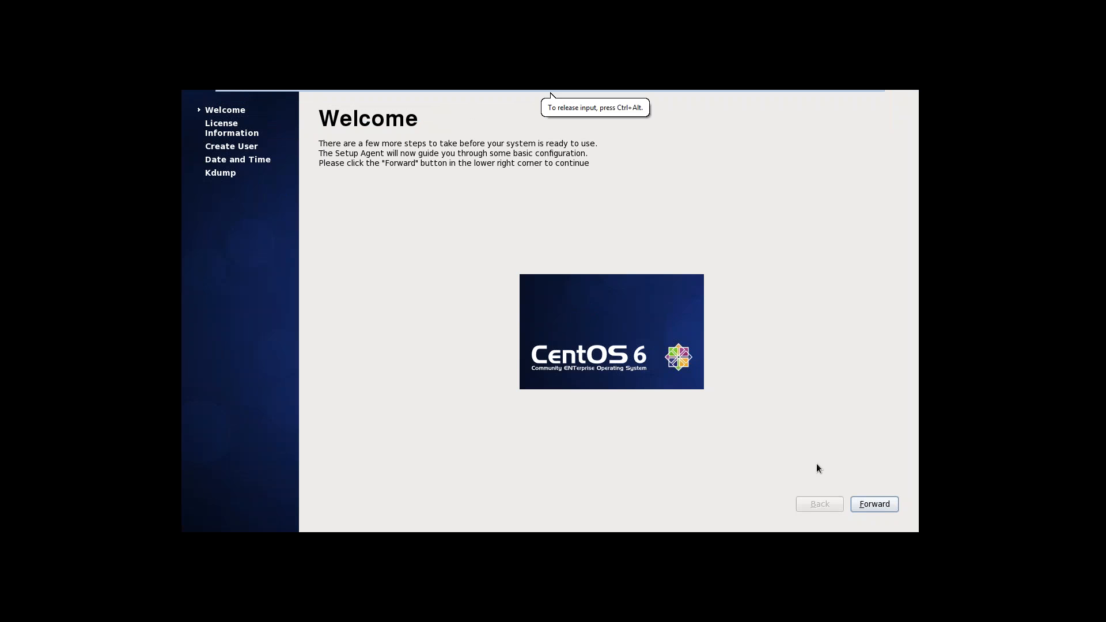
click(864, 508)
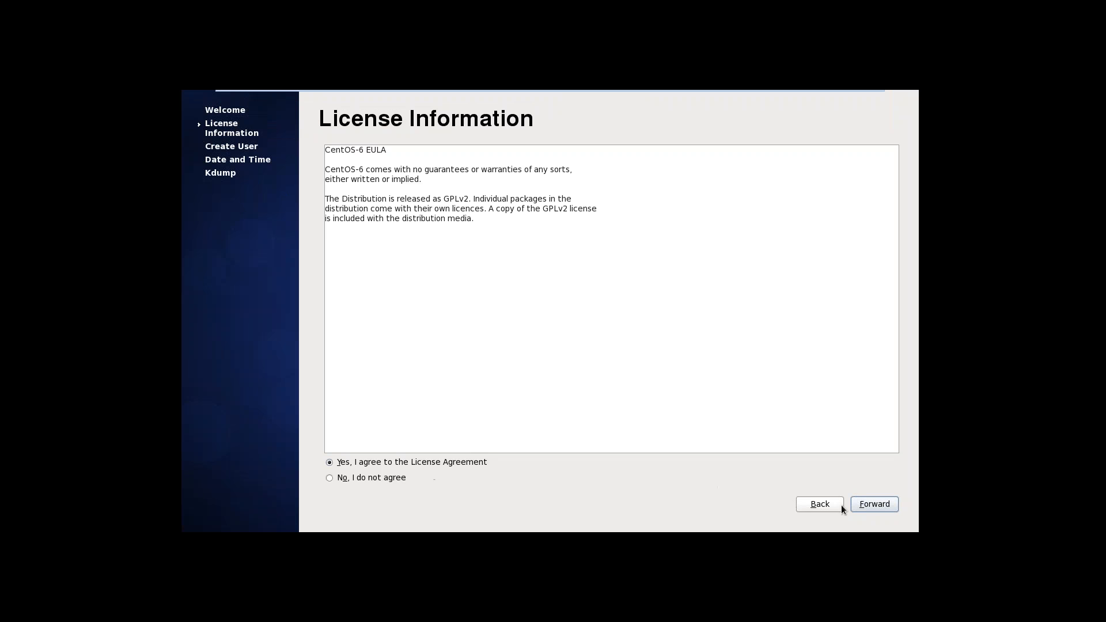
Step: Accept the licence agreement and continue to the Create User page
click(866, 507)
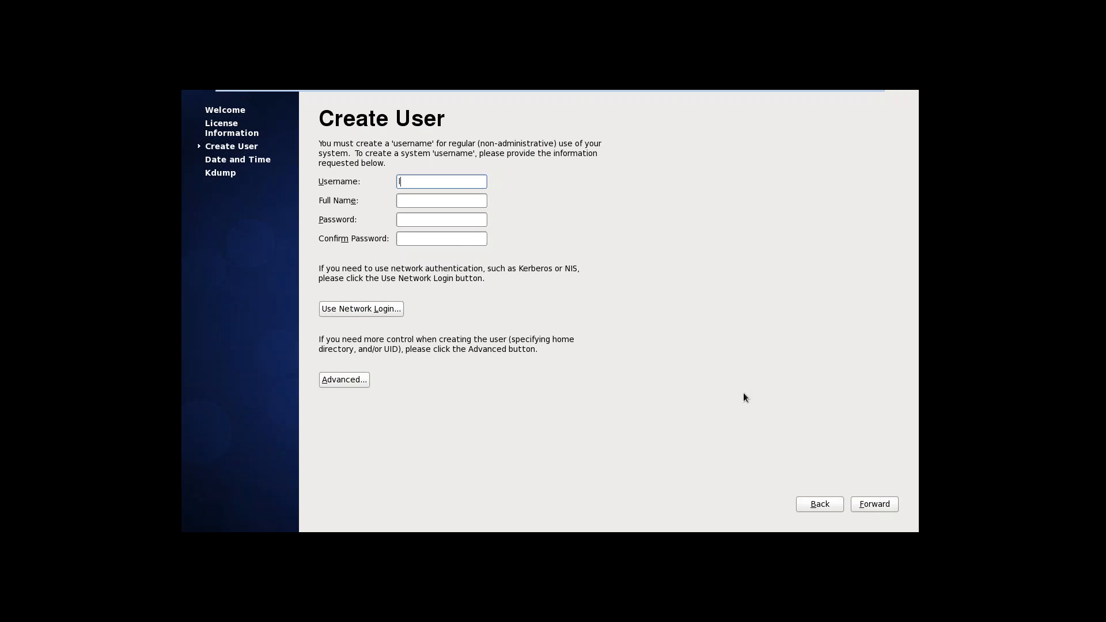
text(learner)
key(Tab)
text(learner)
key(Tab)
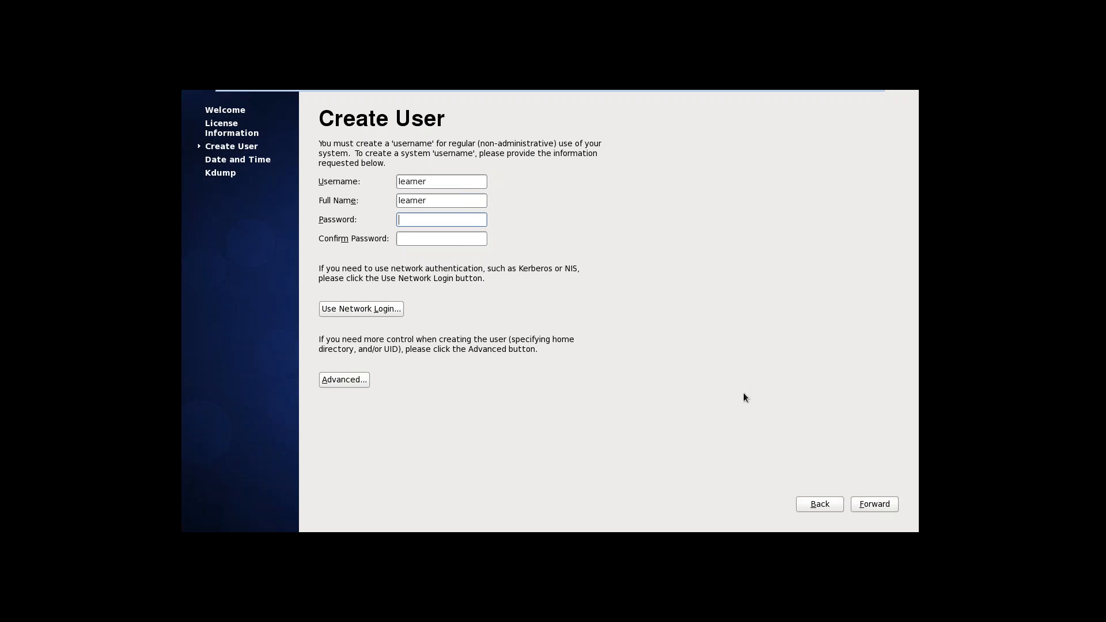
text(l)
text(arner)
key(Tab)
text(learner)
click(863, 503)
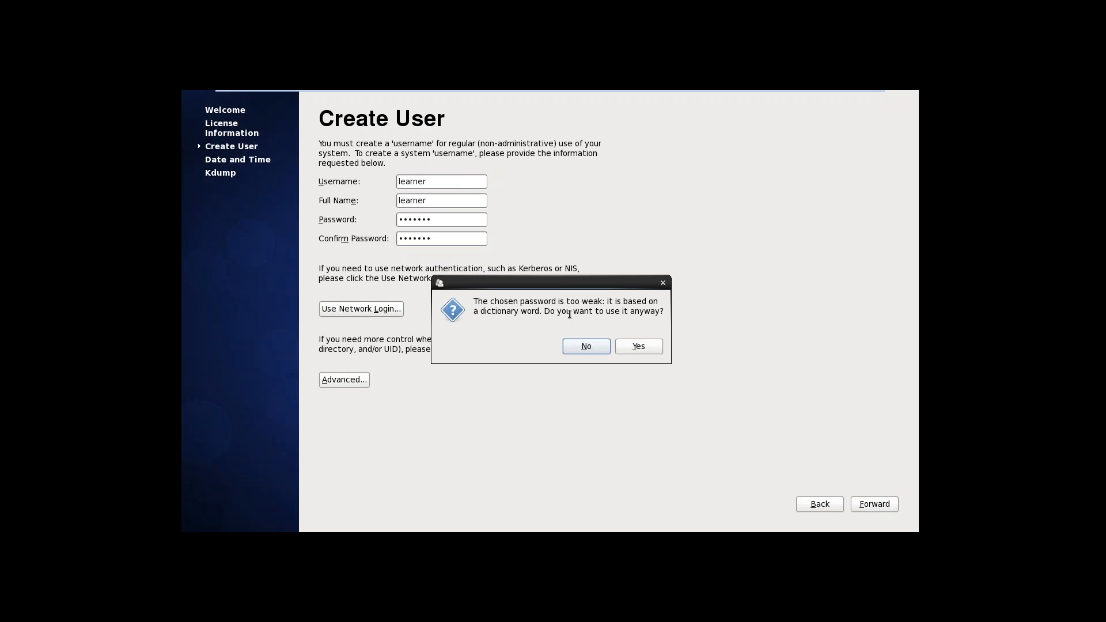
click(642, 346)
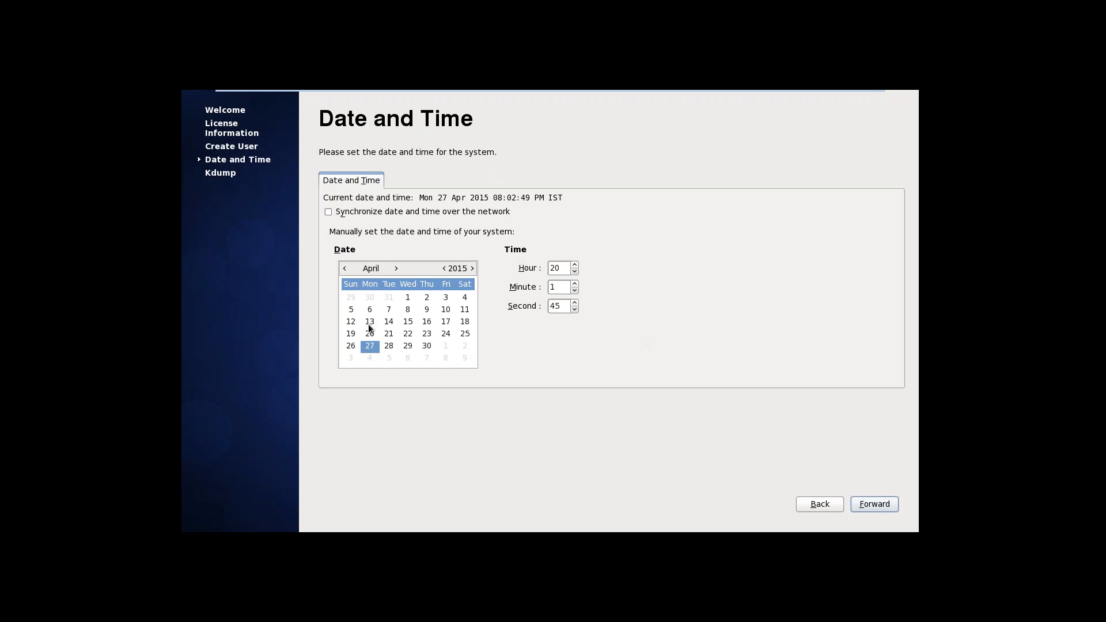
Step: Set the system clock hour to 14, adjust the minutes, and continue to Kdump
click(574, 273)
click(574, 272)
click(574, 272)
click(574, 272)
click(573, 272)
click(573, 272)
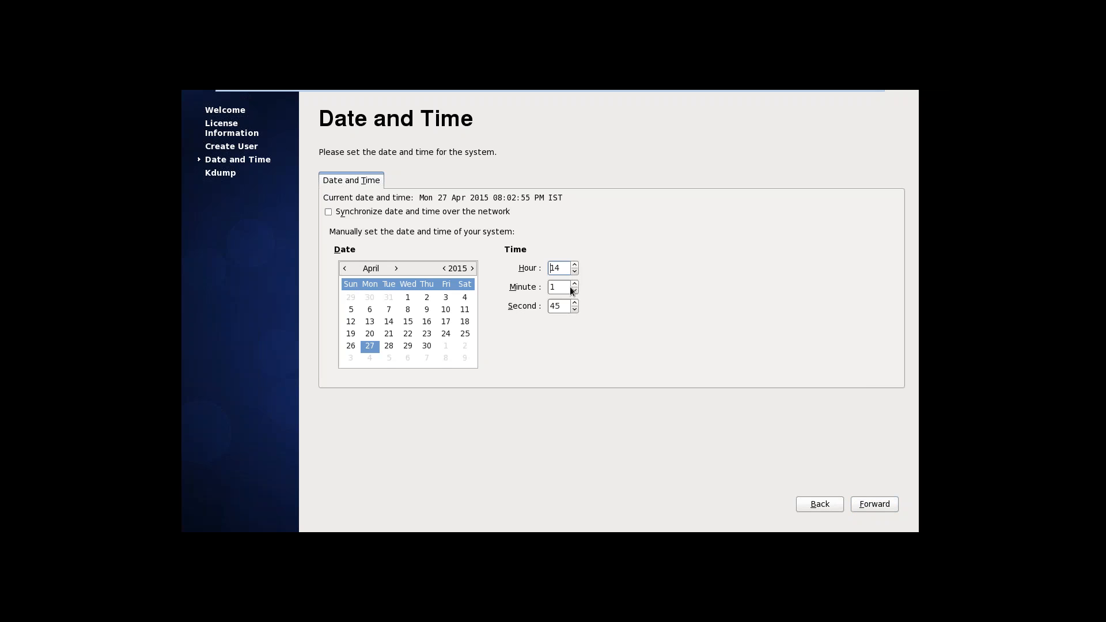
click(574, 283)
click(574, 284)
click(574, 283)
click(574, 284)
click(574, 284)
click(575, 284)
click(575, 283)
click(574, 284)
click(575, 283)
click(575, 290)
click(575, 291)
click(872, 506)
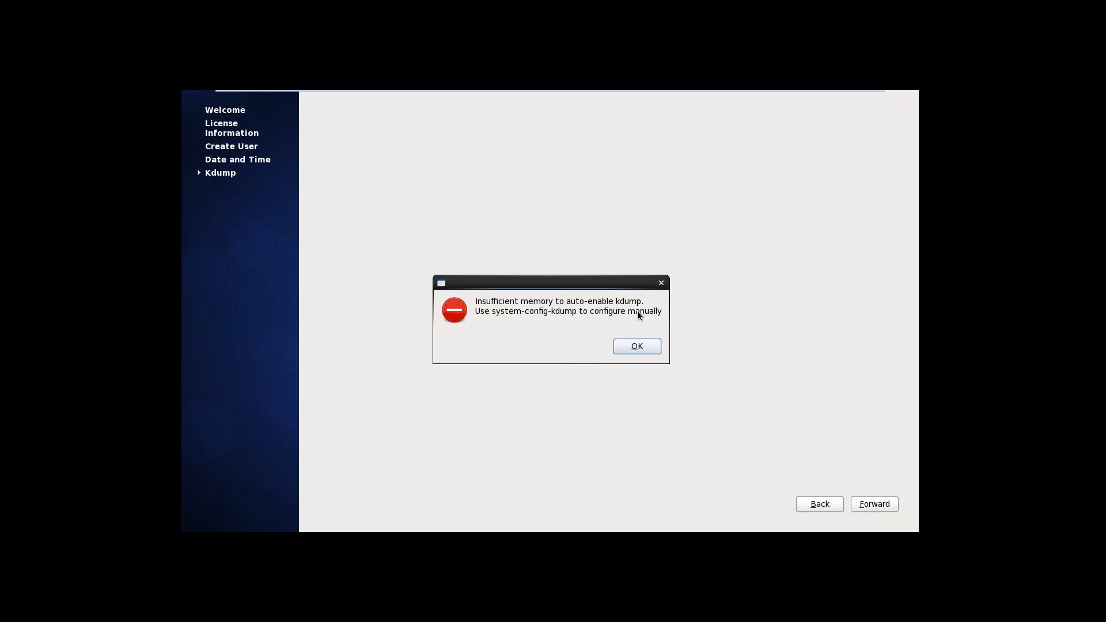
Step: Dismiss the kdump insufficient-memory warning and finish first-boot setup with kdump disabled
click(637, 346)
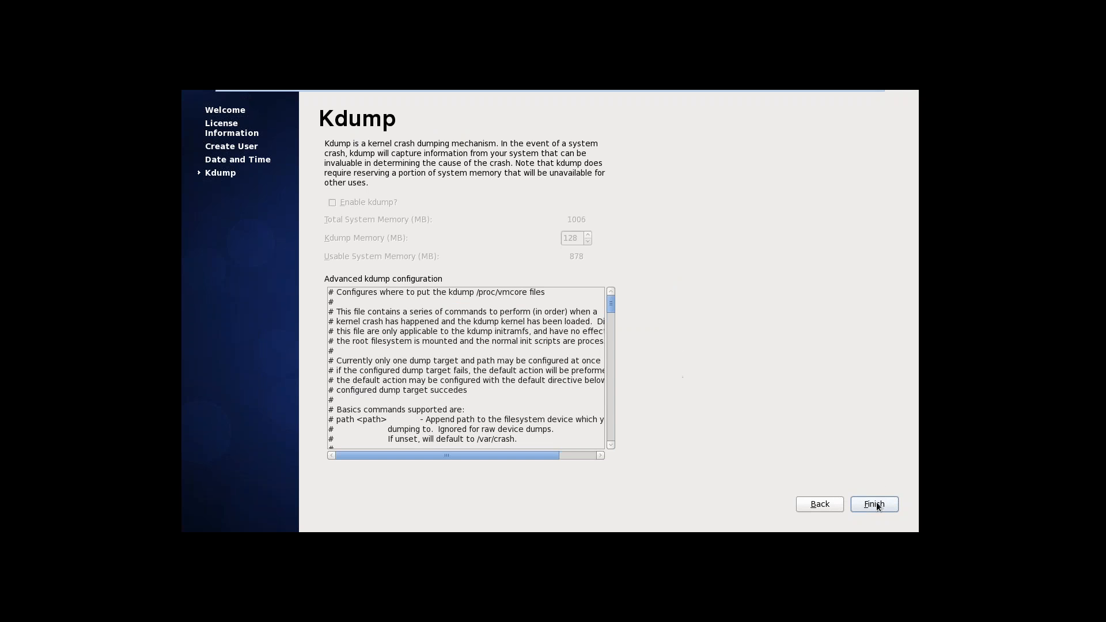
click(875, 505)
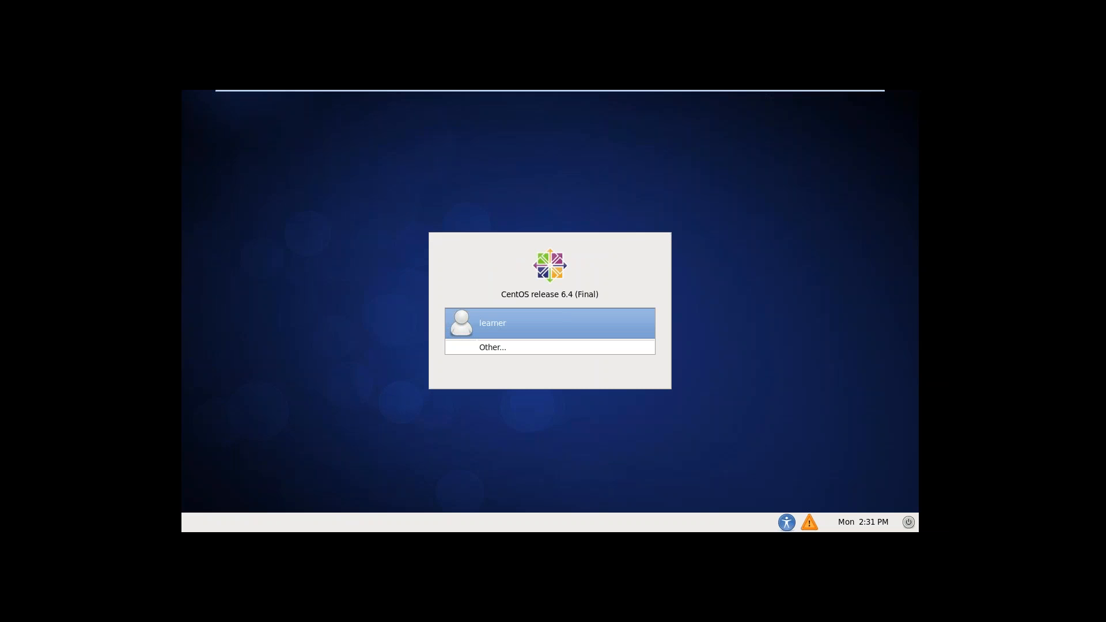
Step: Log in as the new user with their password and reach the GNOME desktop
click(564, 328)
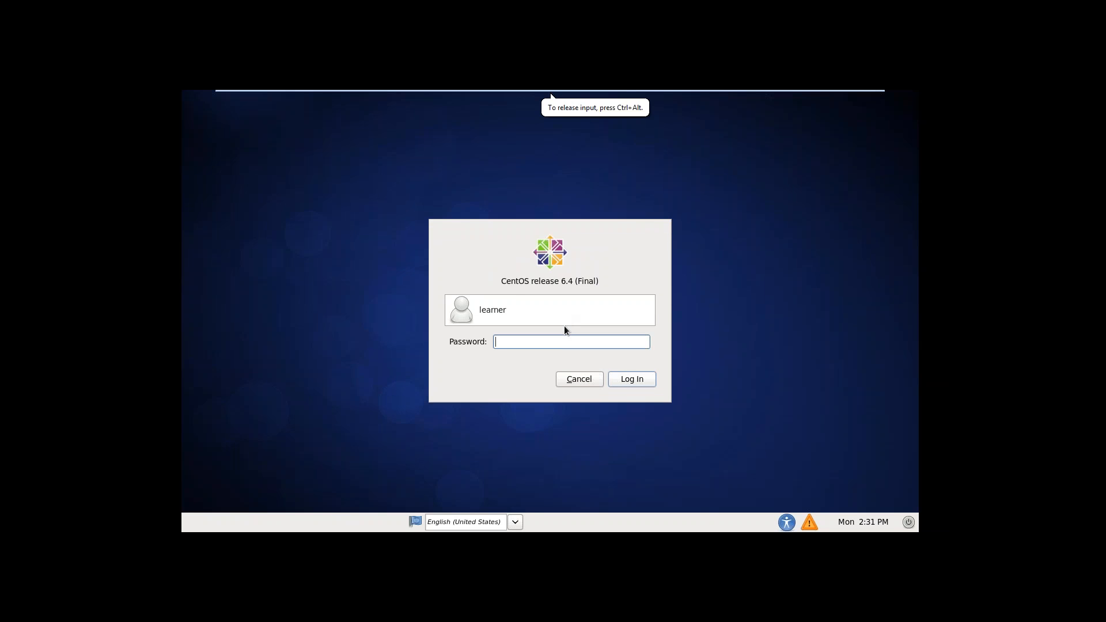
text(•••••)
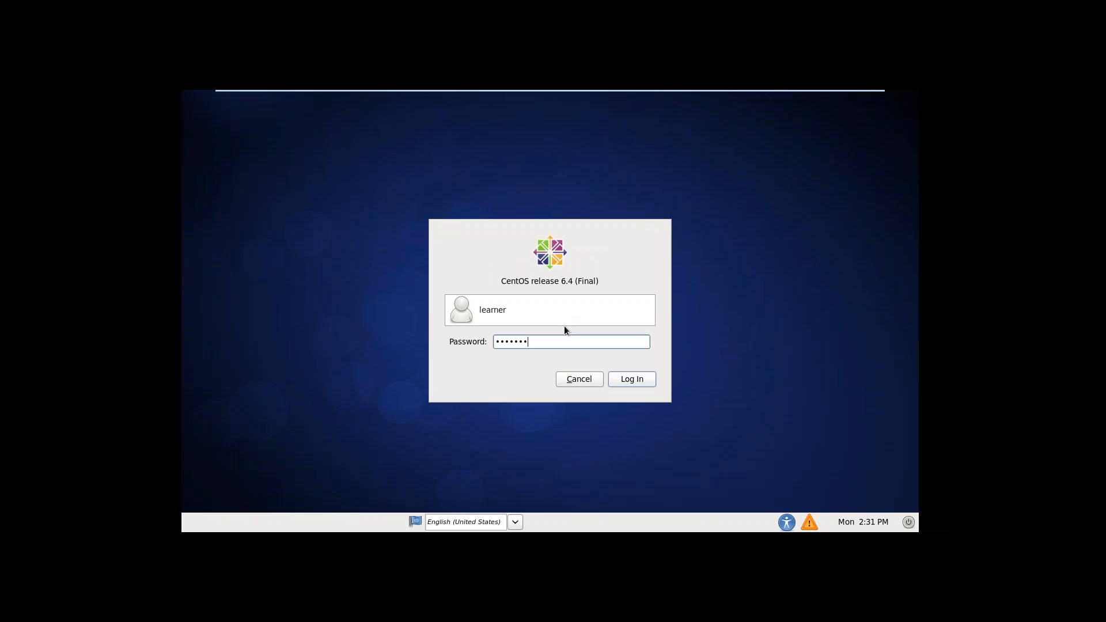
text(••)
click(634, 380)
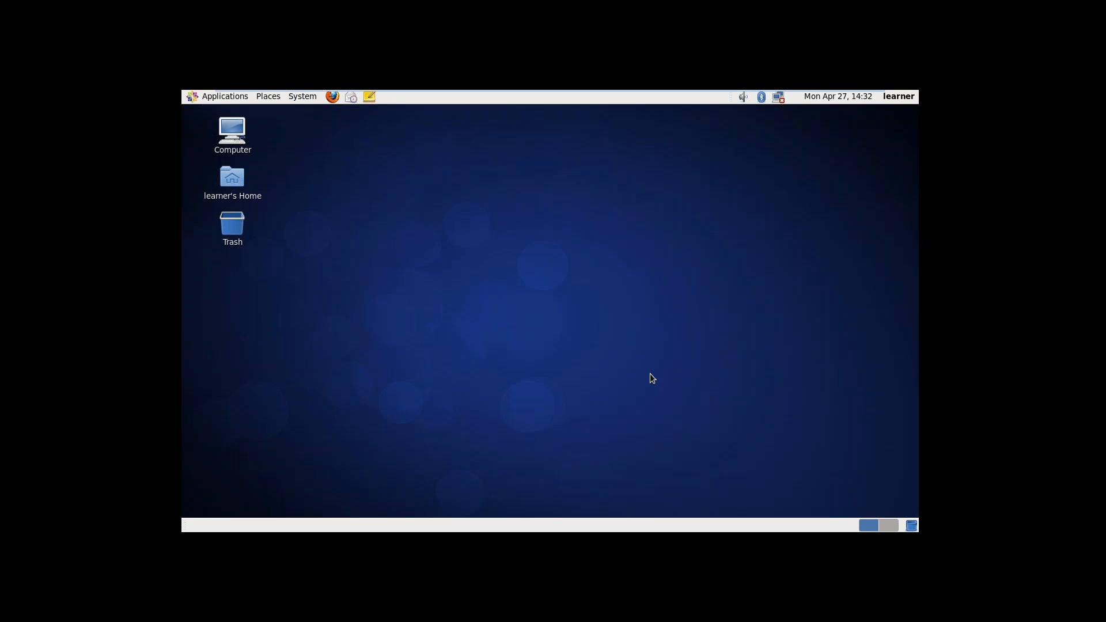
mouse_move(615, 112)
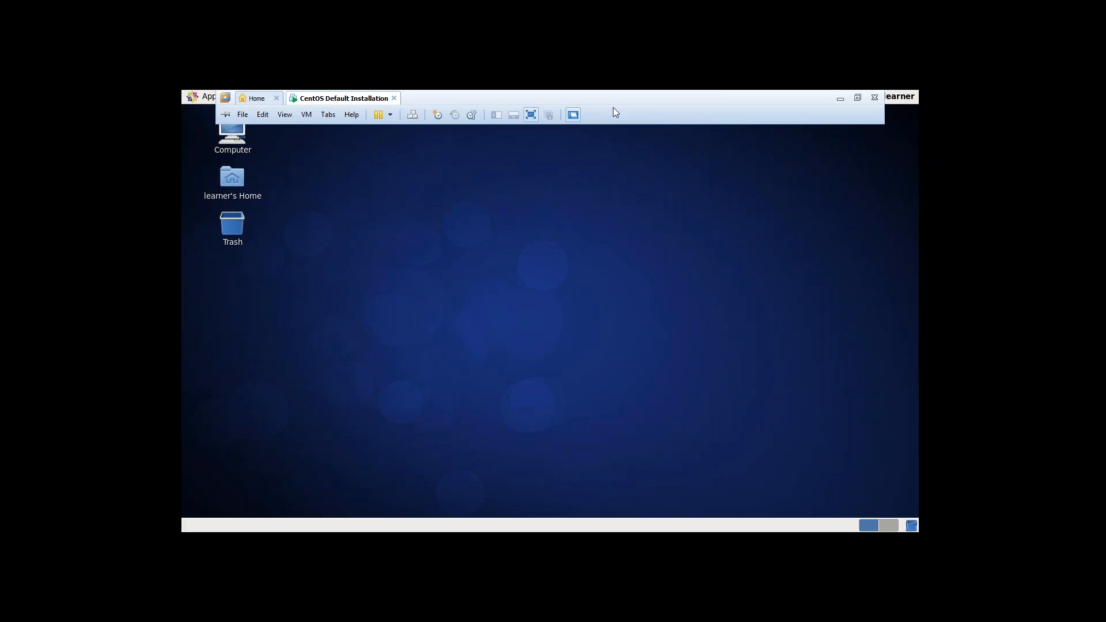